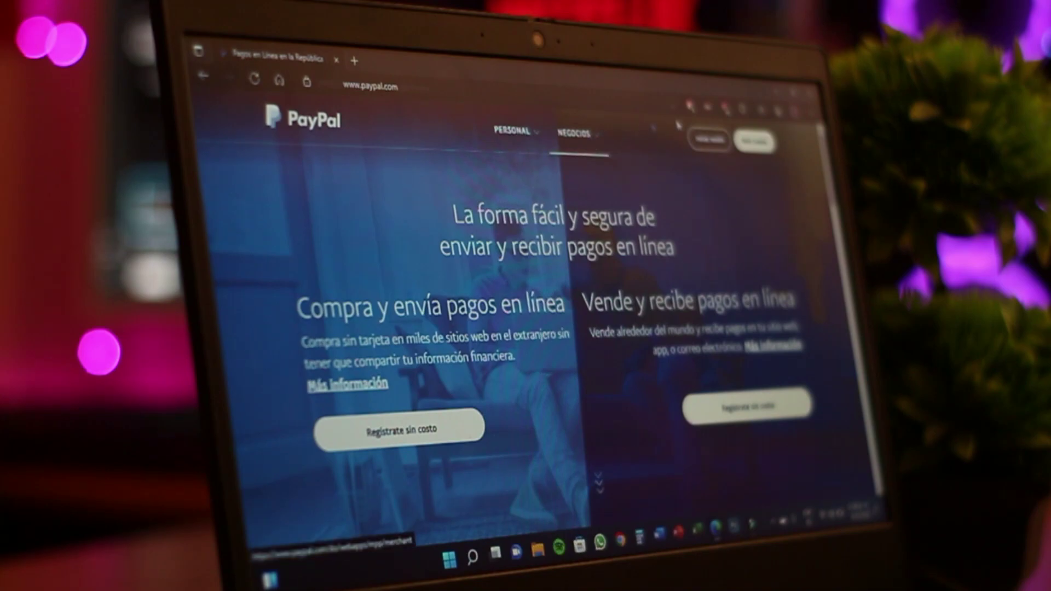
# Start signing in to PayPal from the public home page via 'Iniciar sesión'
pyautogui.click(704, 142)
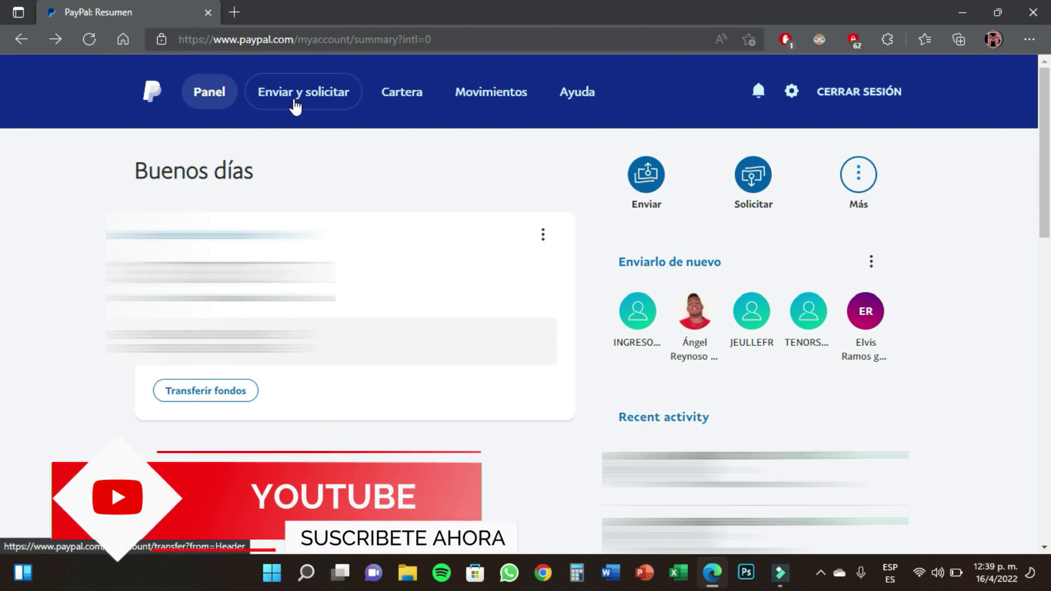
# Go to Enviar y solicitar, choose Solicitar, and start a new invoice with 'Crear formato de pago'
pyautogui.click(307, 104)
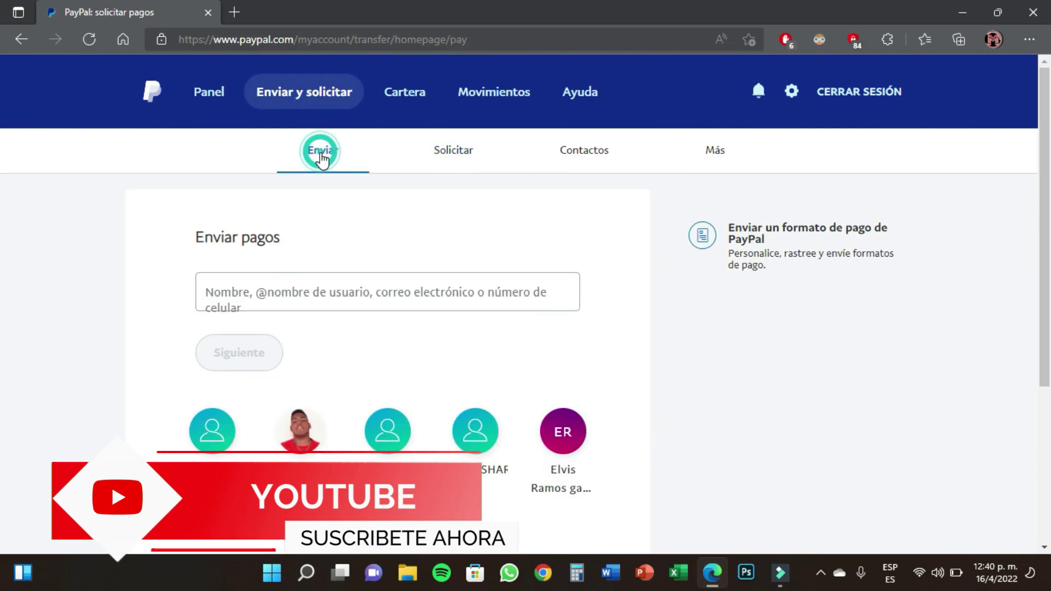
pyautogui.click(452, 152)
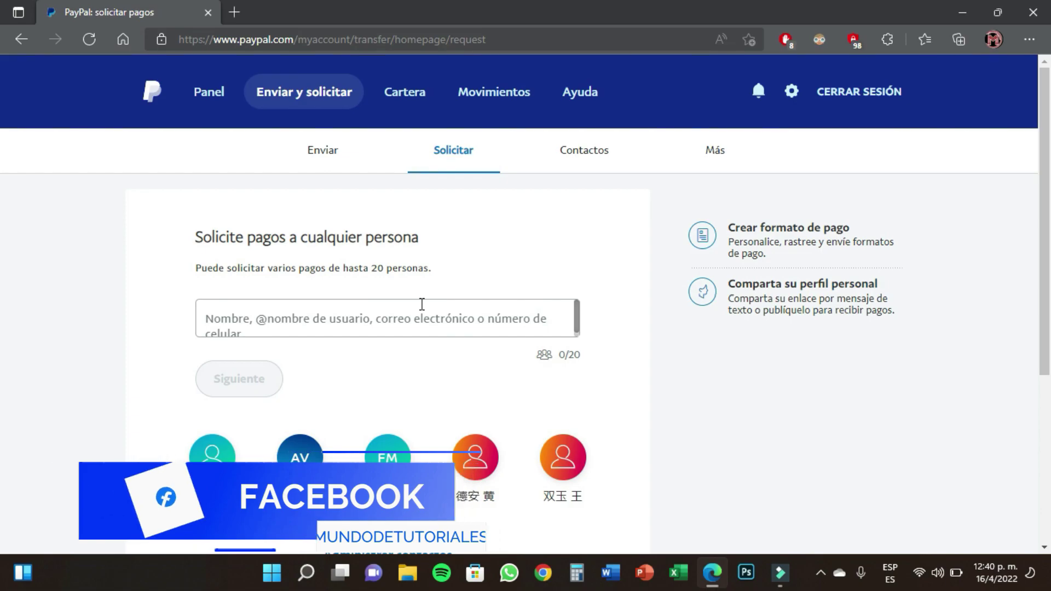
pyautogui.click(733, 247)
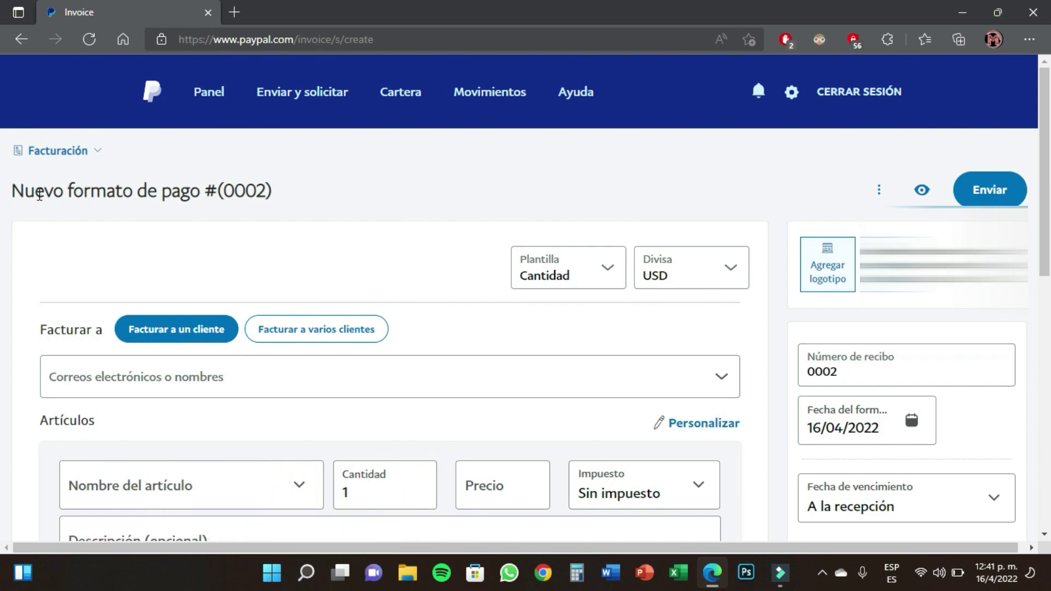
pyautogui.moveTo(225, 192); pyautogui.dragTo(296, 204)
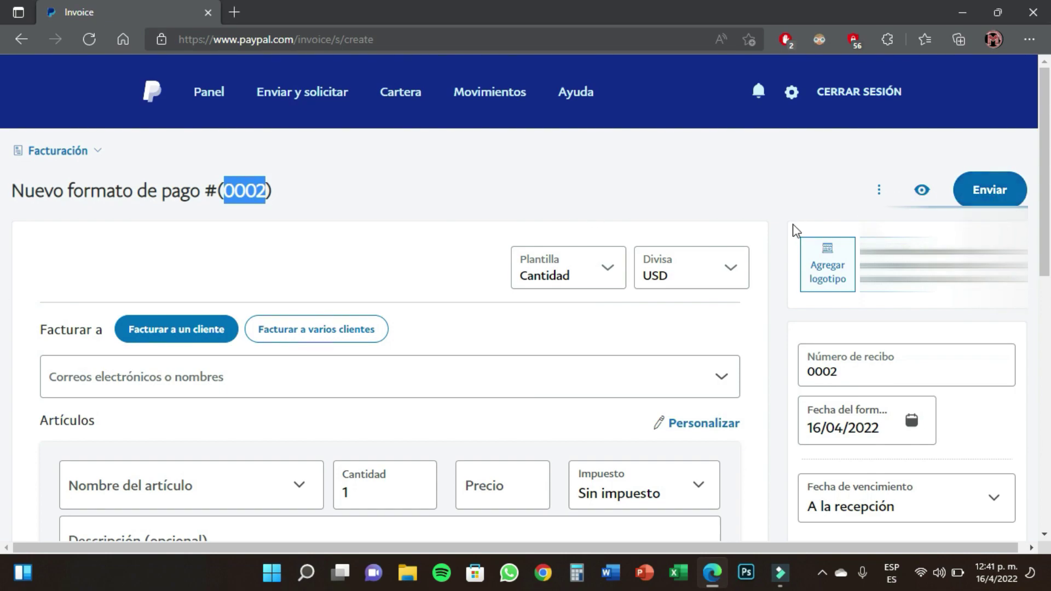
pyautogui.click(586, 172)
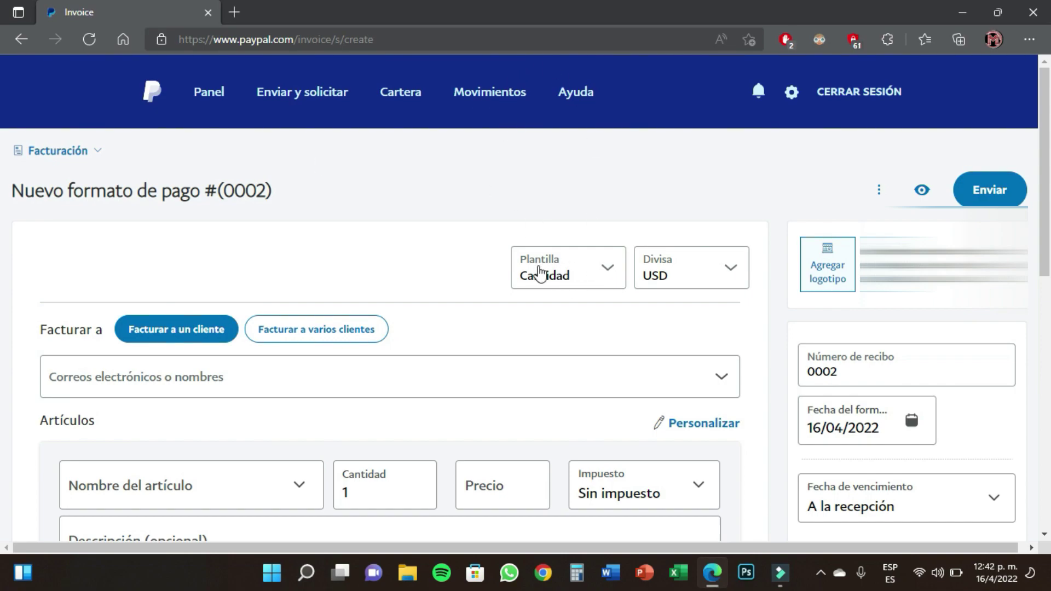
pyautogui.click(611, 271)
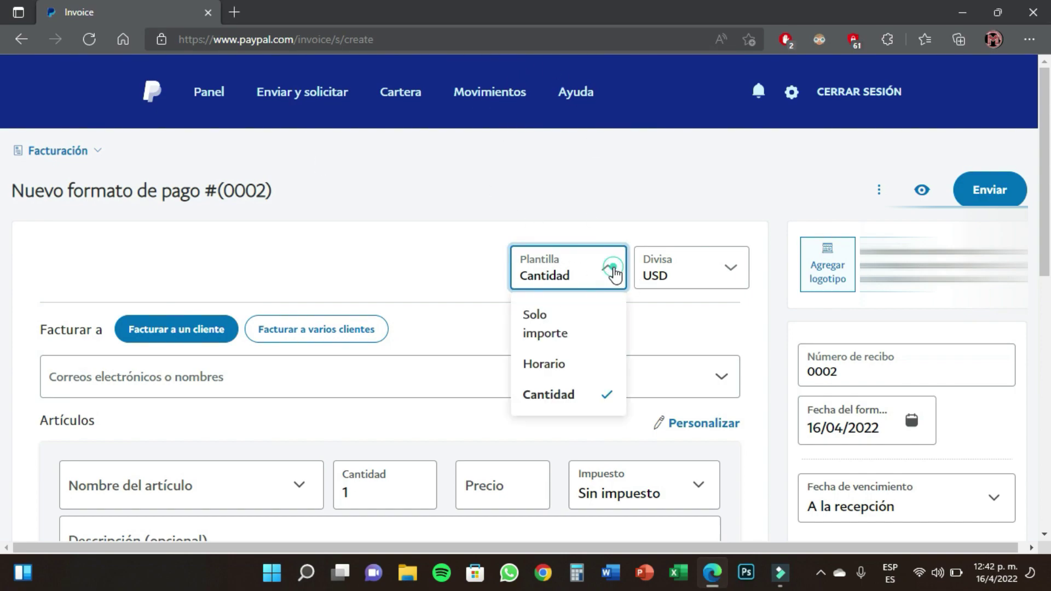
pyautogui.click(463, 178)
pyautogui.click(736, 274)
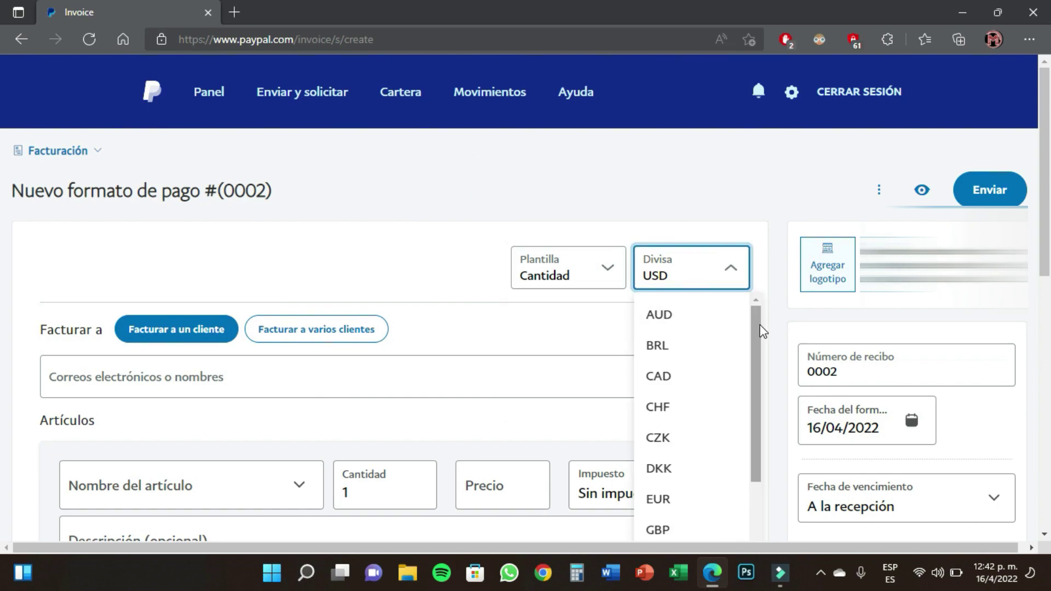
pyautogui.moveTo(754, 318); pyautogui.dragTo(746, 343)
pyautogui.press('Escape')
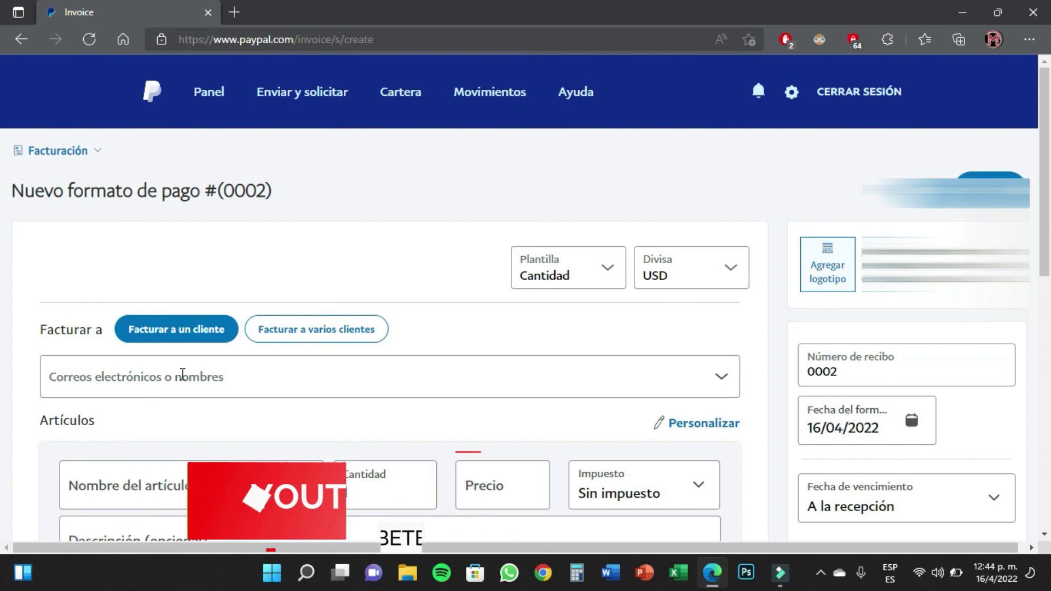
pyautogui.click(110, 376)
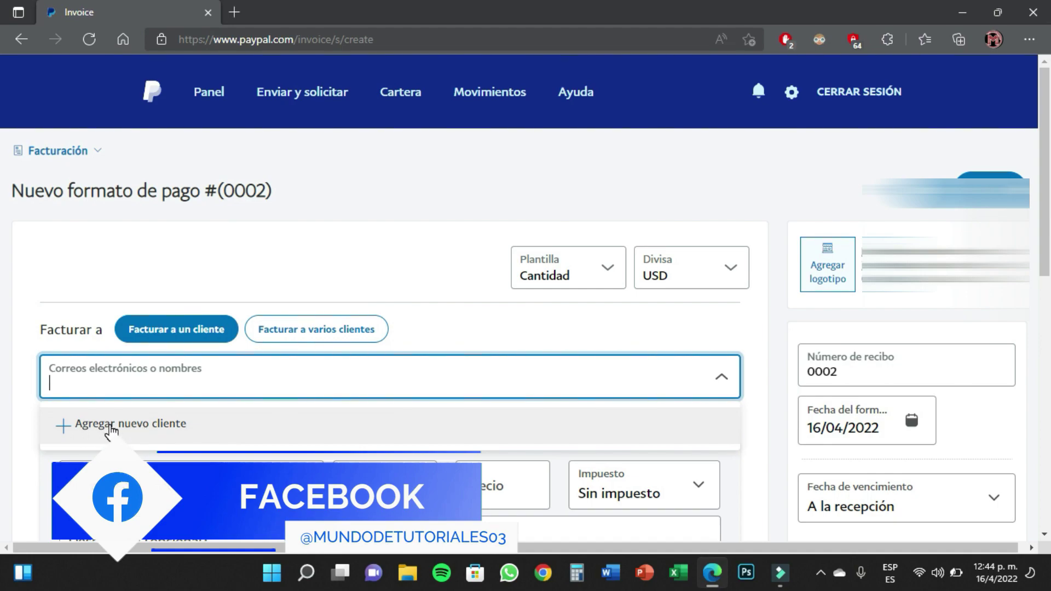
# Add a new customer and enter the customer's first name and last name
pyautogui.click(146, 427)
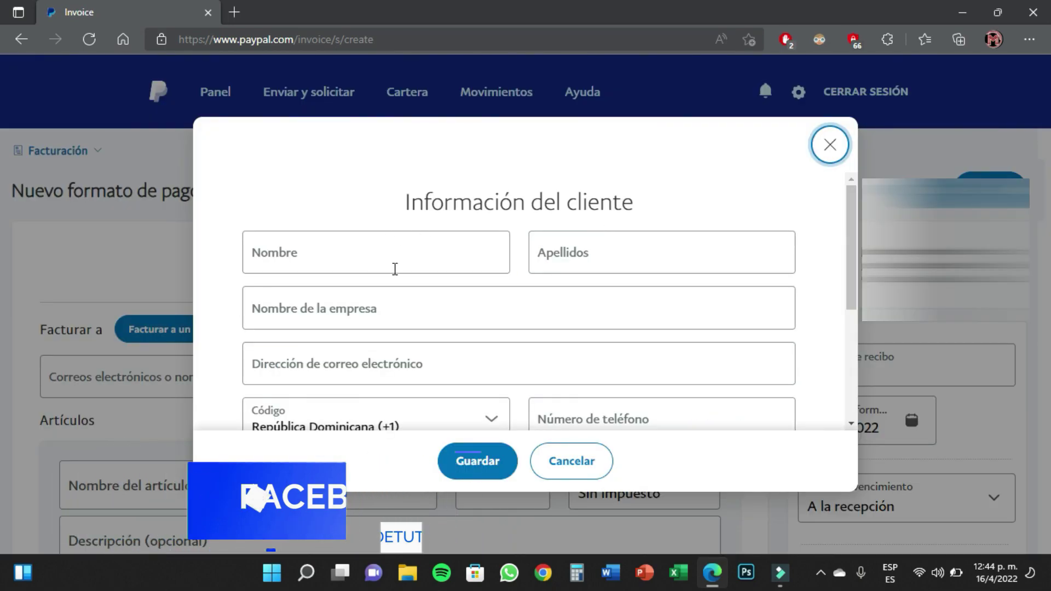
pyautogui.scroll(-3, 564, 257)
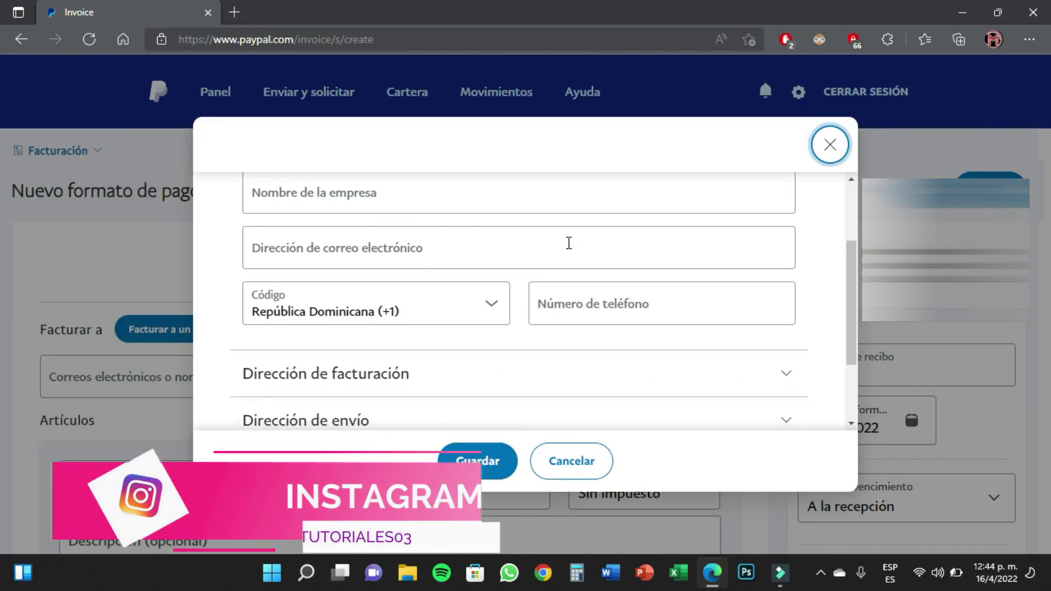
pyautogui.scroll(3, 569, 243)
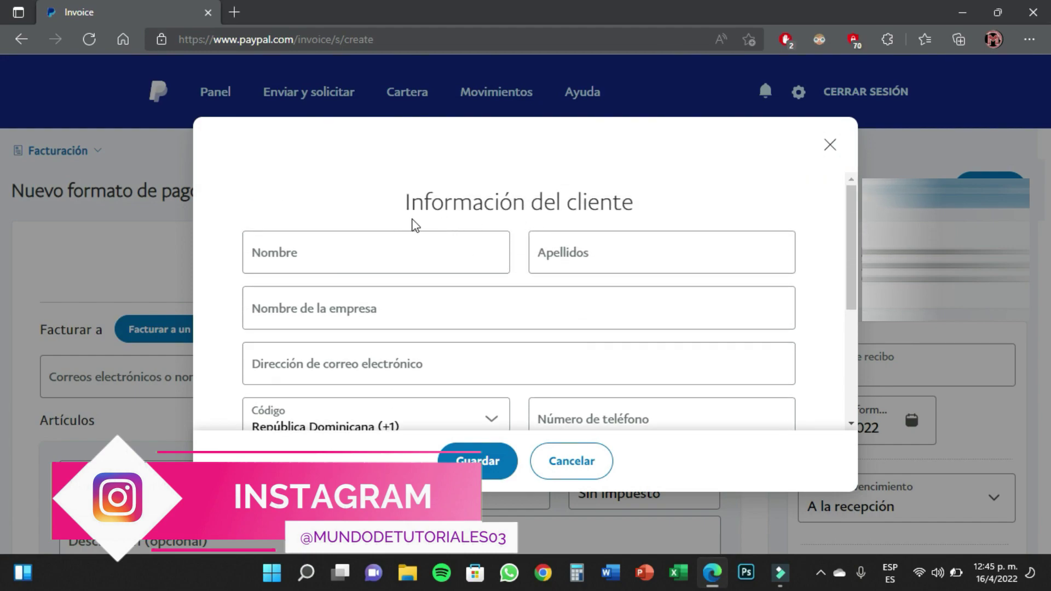
pyautogui.scroll(-1, 492, 307)
pyautogui.scroll(1, 494, 309)
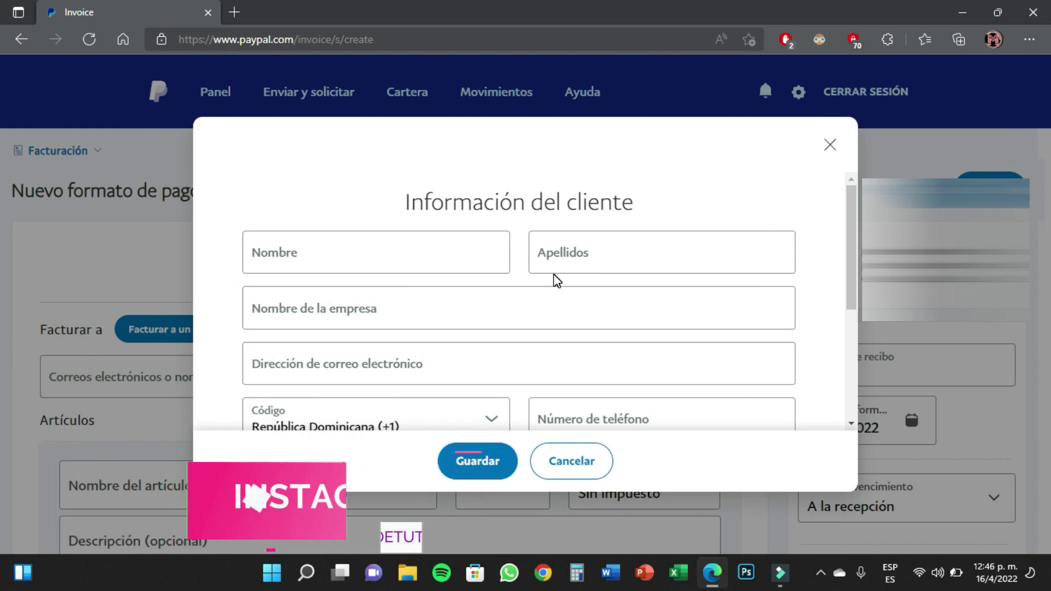
pyautogui.click(391, 258)
pyautogui.click(705, 202)
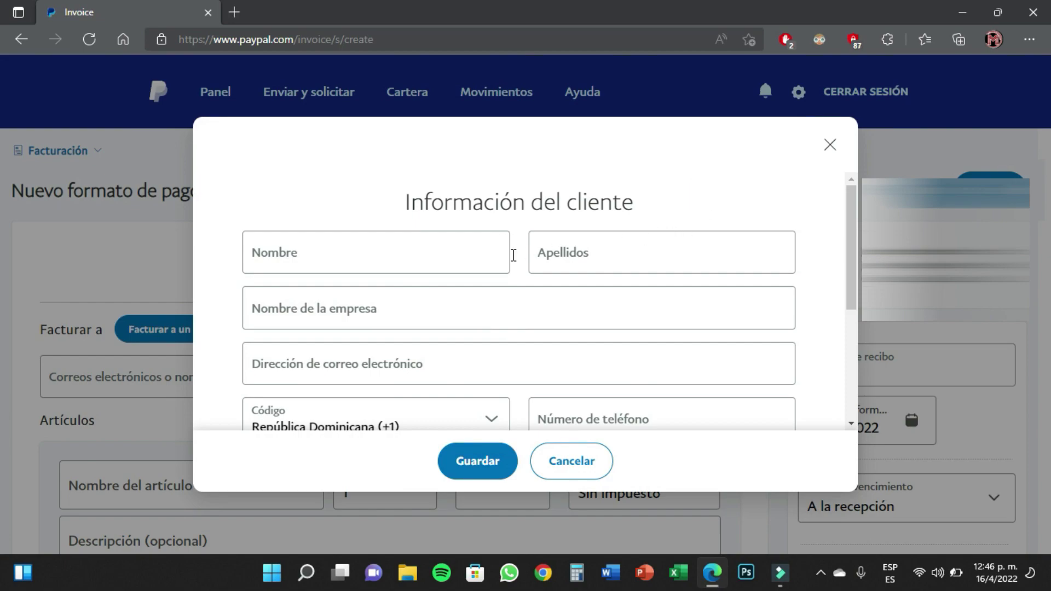
pyautogui.click(407, 265)
pyautogui.write('juan')
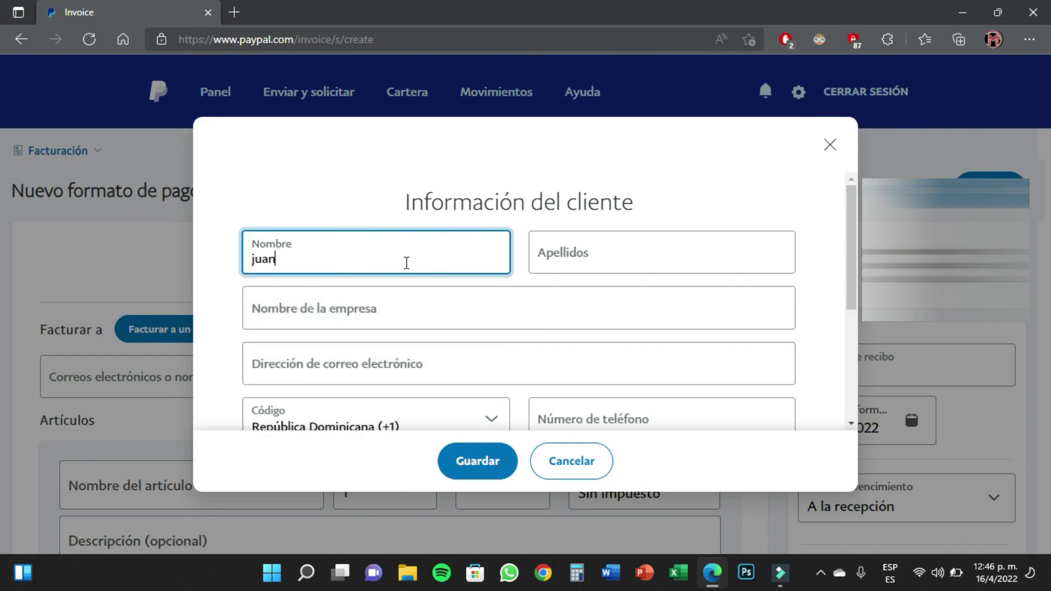
pyautogui.click(619, 256)
pyautogui.write('perez')
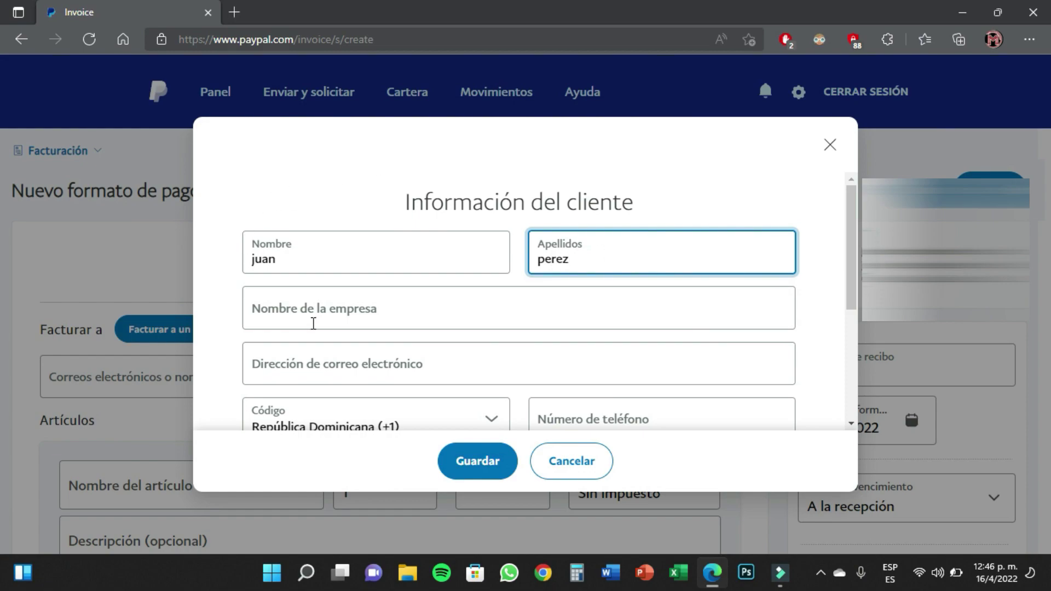
# Enter company 'prueba srl', paste the customer's e-mail, and fill in the phone number
pyautogui.click(313, 323)
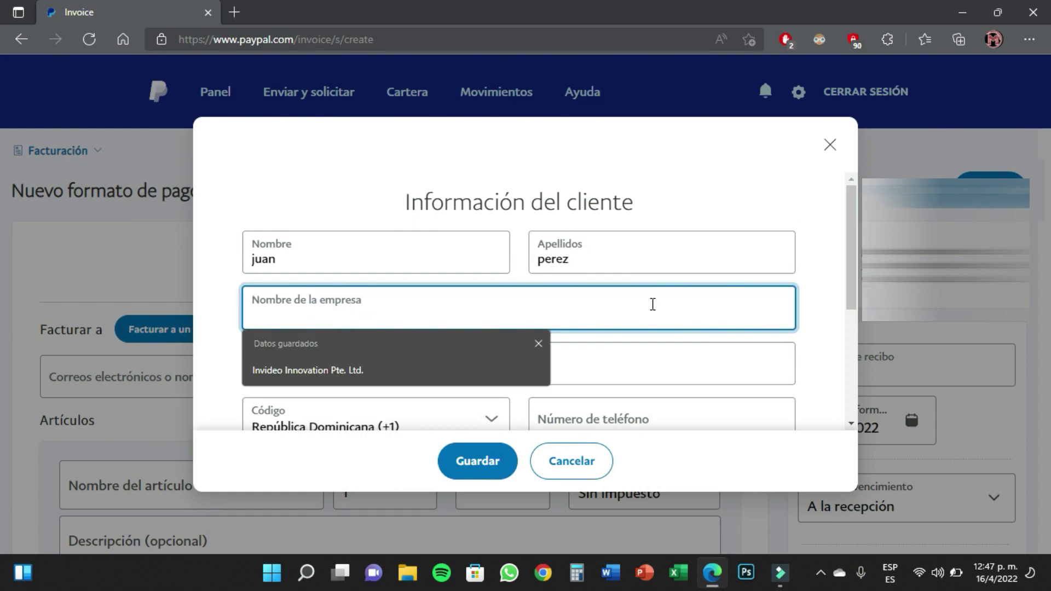
pyautogui.write('prueba srl')
pyautogui.press('Tab')
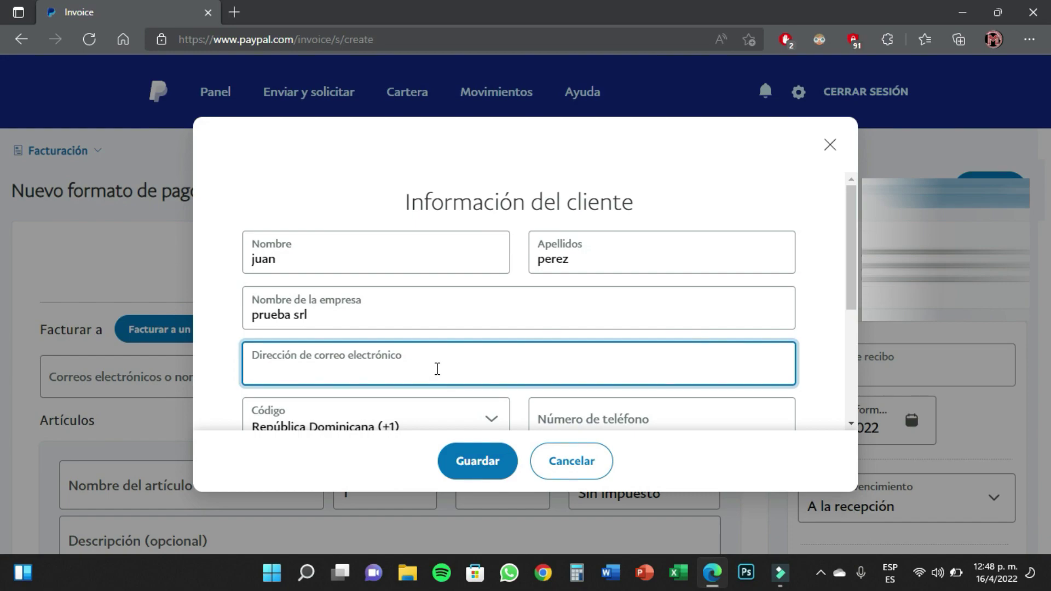
pyautogui.hotkey('ctrl', 'v')
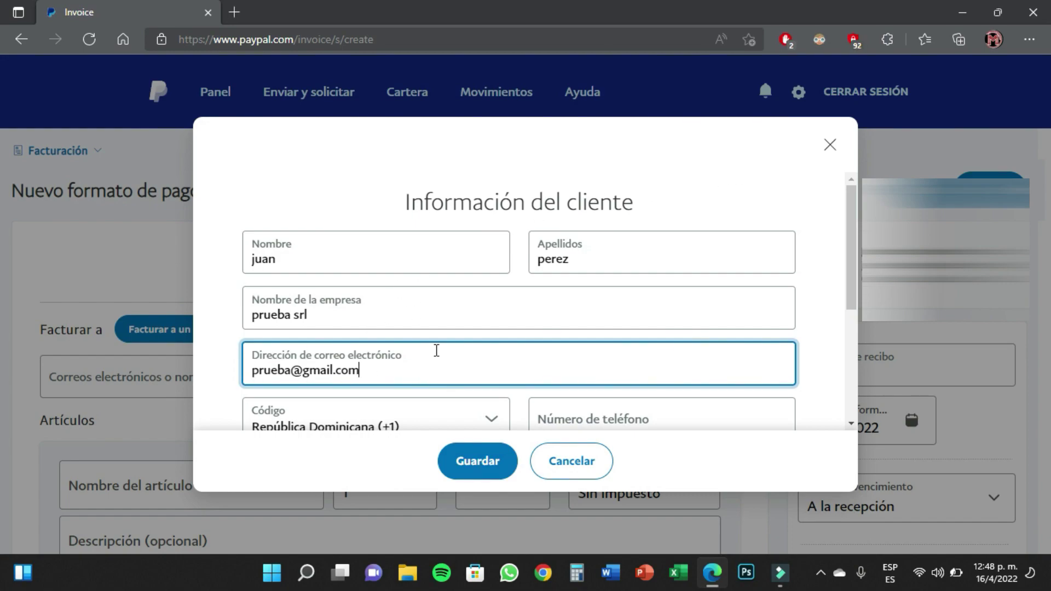
pyautogui.scroll(-1, 436, 350)
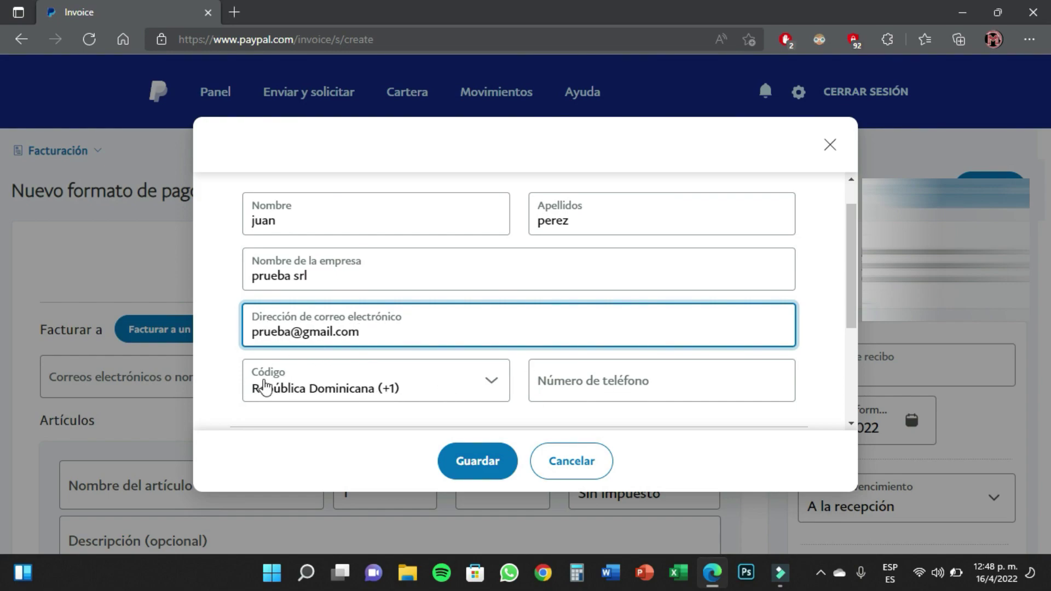
pyautogui.click(646, 384)
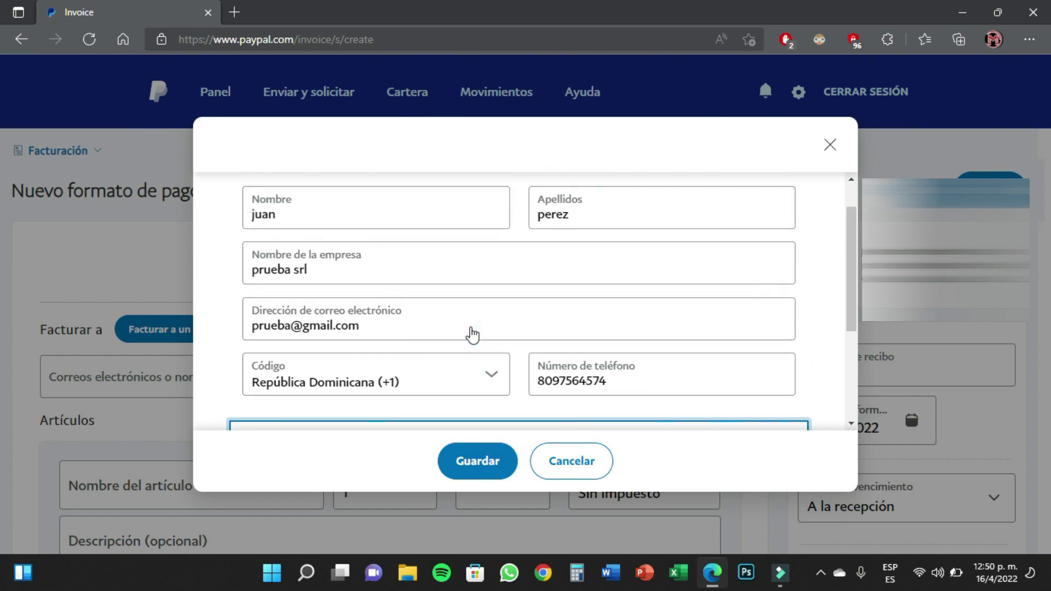
pyautogui.scroll(1, 469, 336)
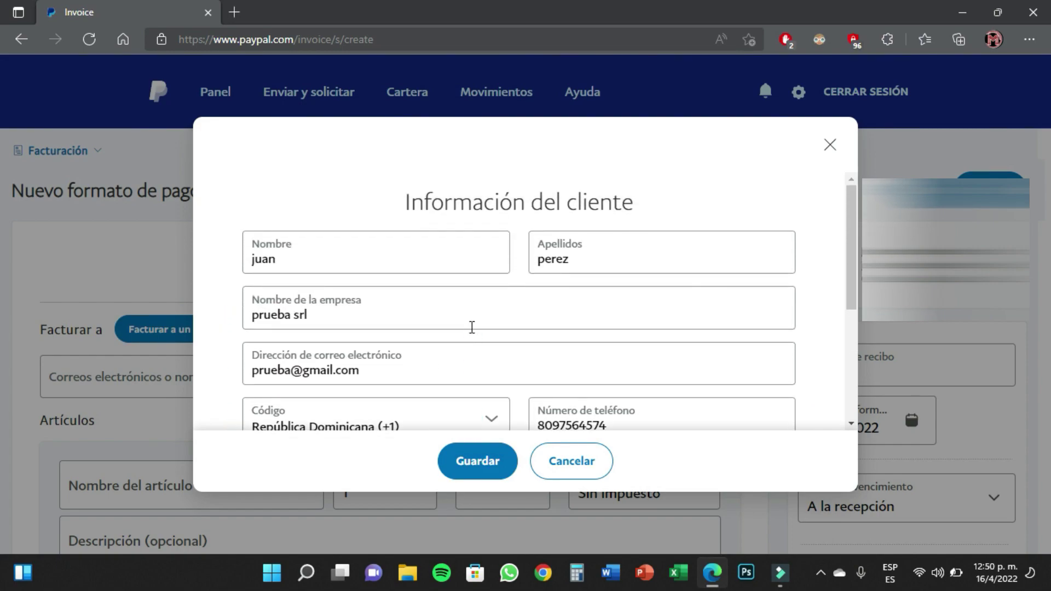
pyautogui.press('Tab')
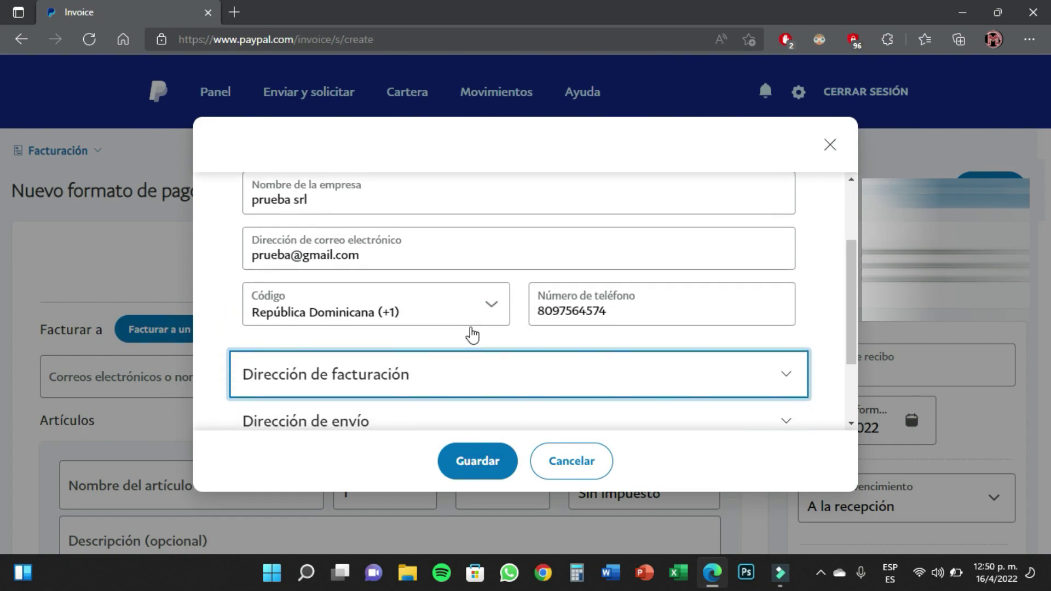
# Set the shipping address to 'Igual que la dirección de facturación'
pyautogui.click(457, 377)
pyautogui.scroll(-1, 368, 359)
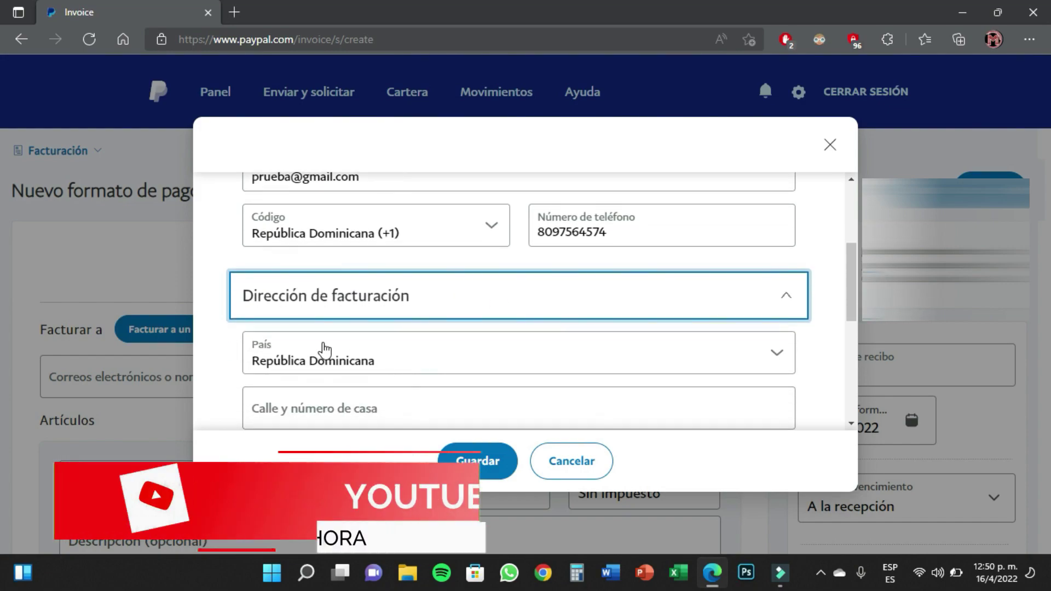
pyautogui.scroll(-1, 361, 348)
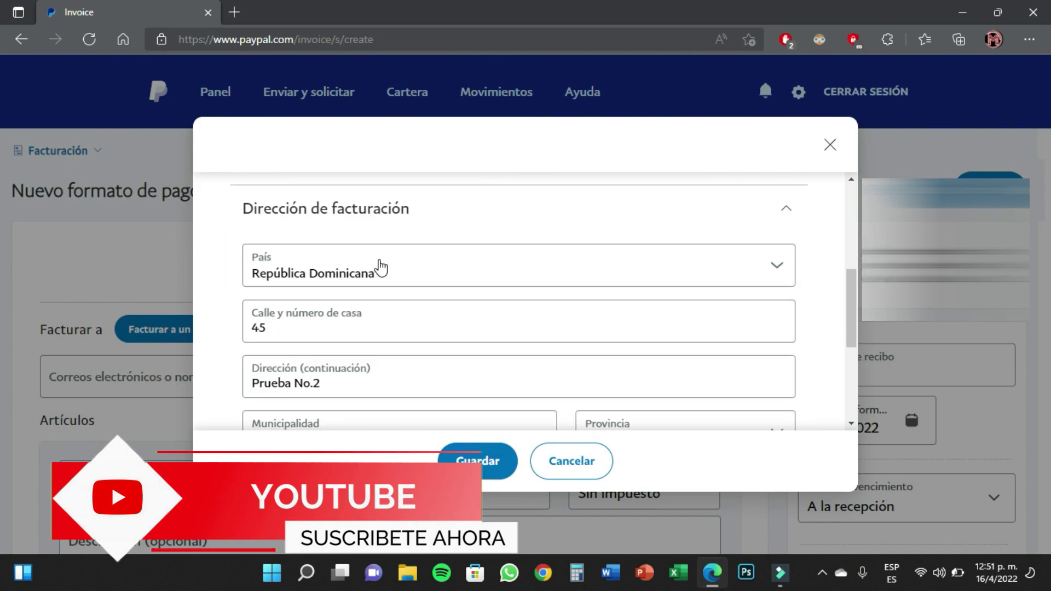
pyautogui.scroll(-1, 591, 263)
pyautogui.scroll(1, 201, 254)
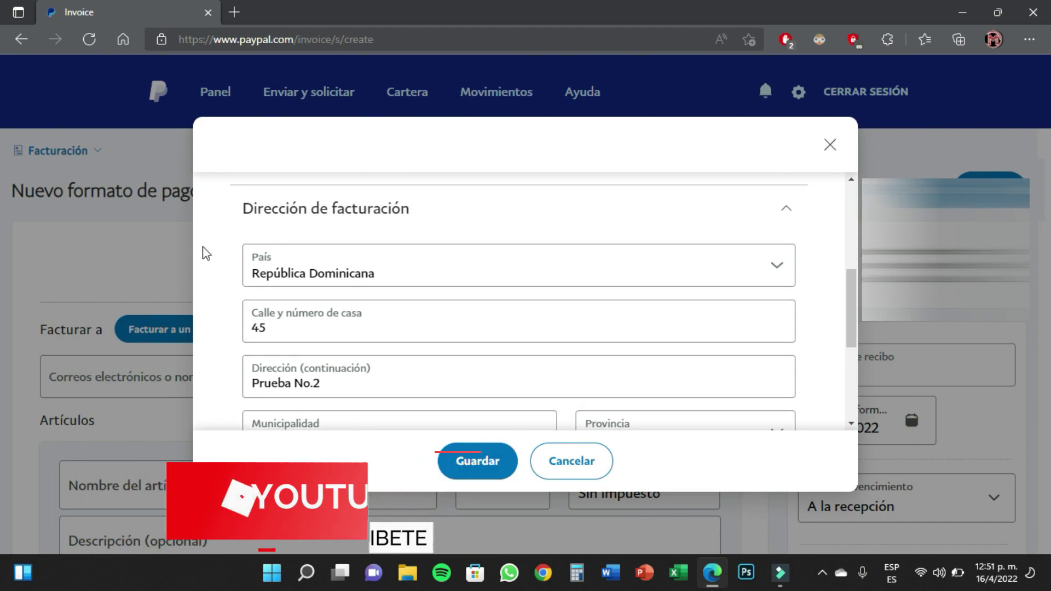
pyautogui.scroll(-6, 392, 228)
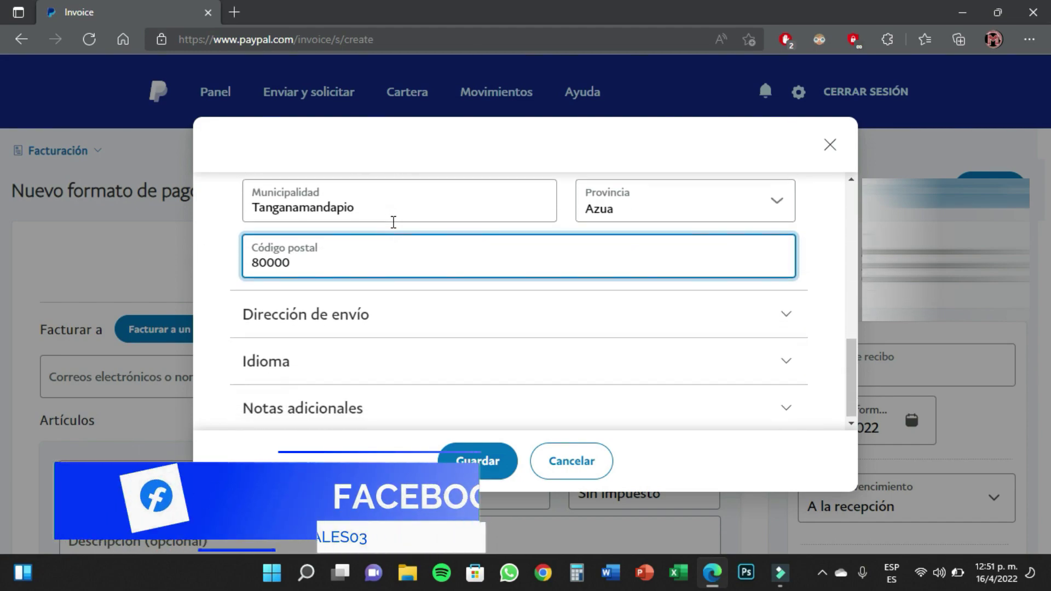
pyautogui.click(308, 317)
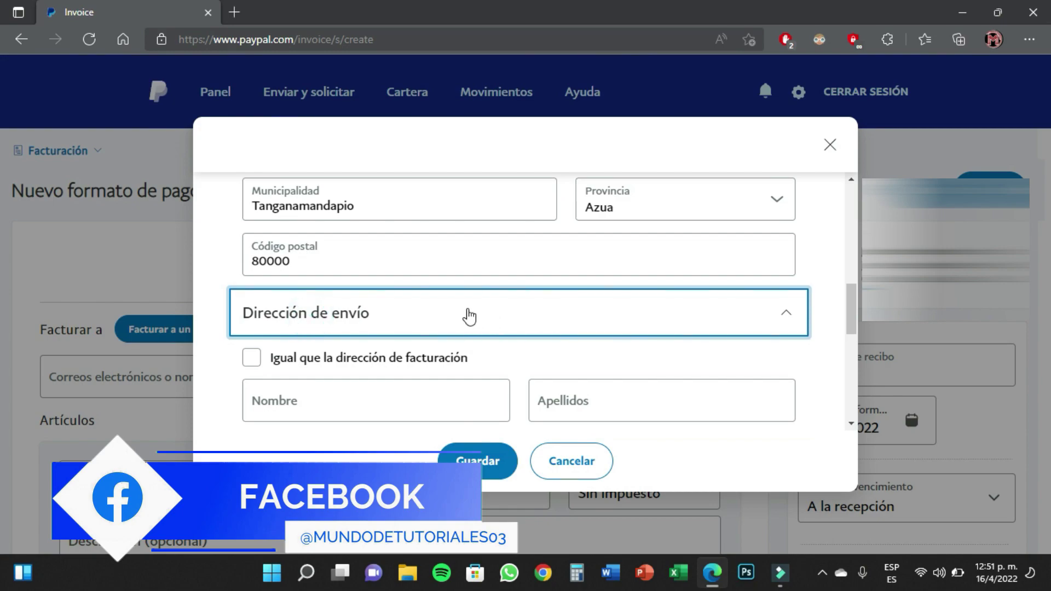
pyautogui.scroll(-1, 471, 316)
pyautogui.click(255, 324)
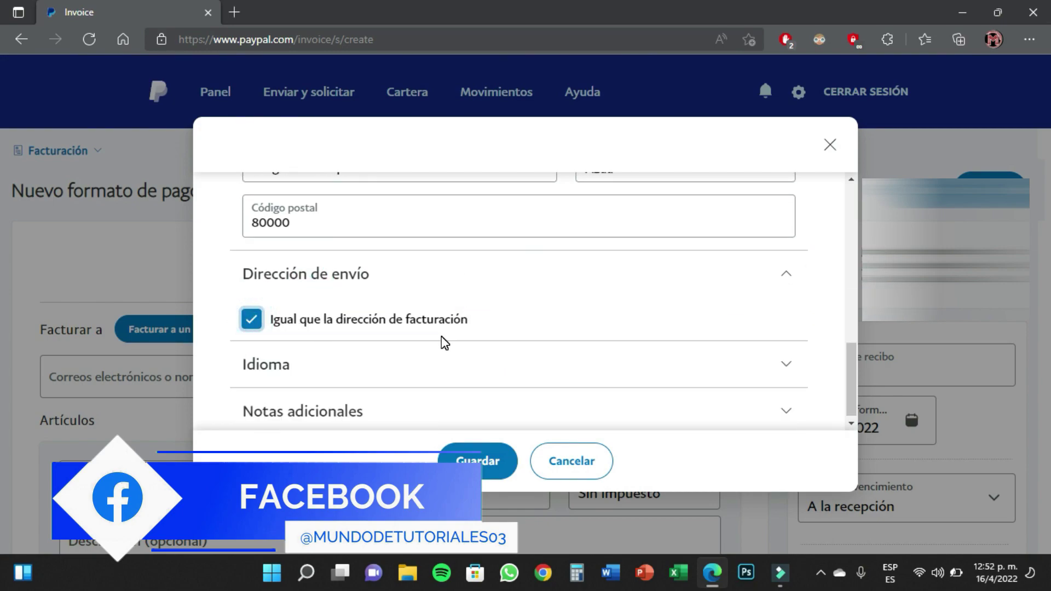
# Confirm the invoice language is español, check Notas adicionales, and save the client
pyautogui.click(359, 365)
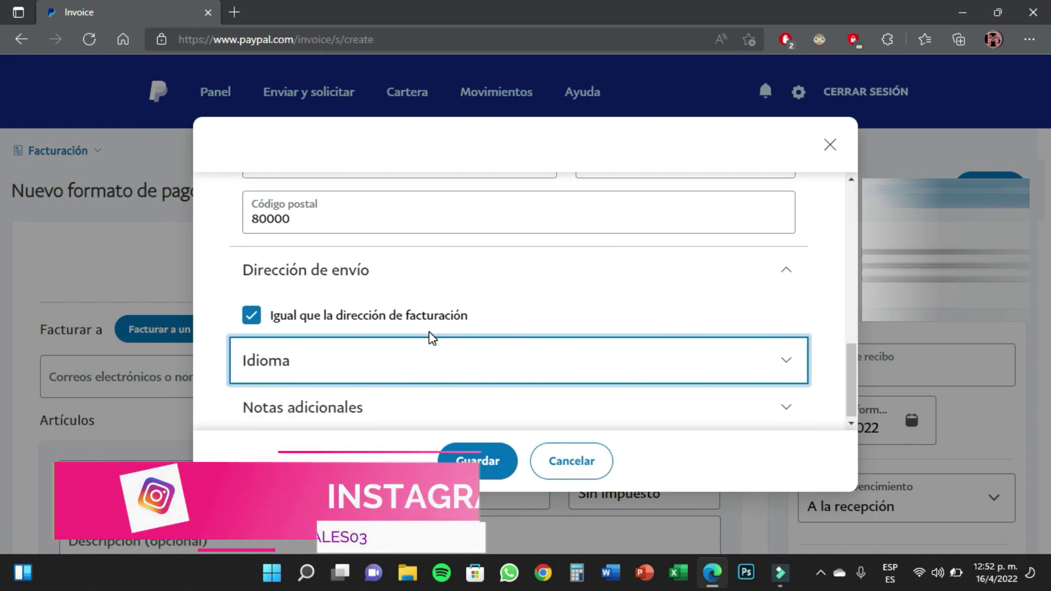
pyautogui.click(430, 366)
pyautogui.scroll(-2, 430, 366)
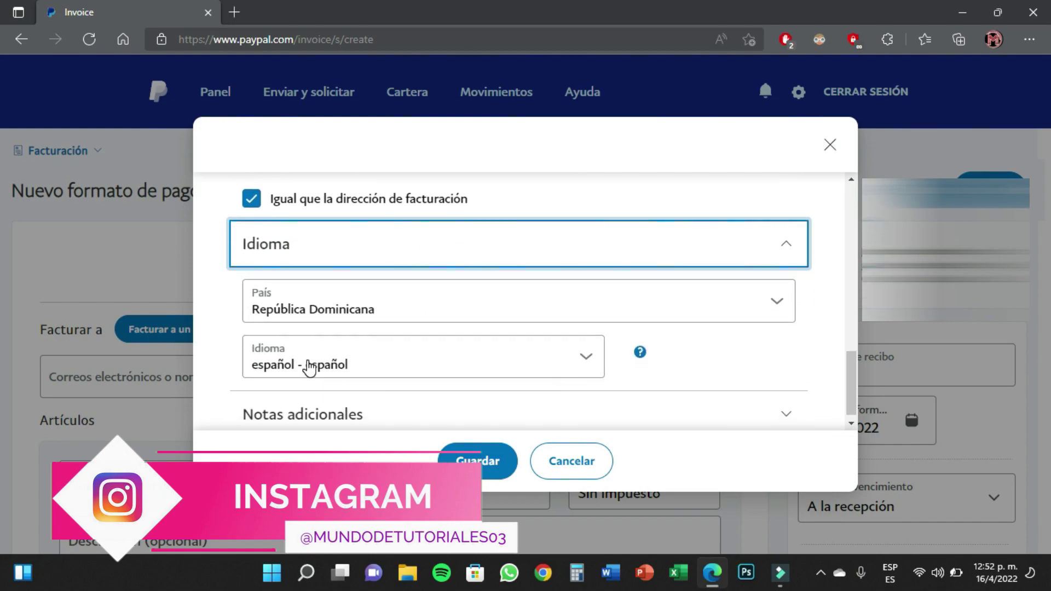
pyautogui.click(586, 357)
pyautogui.scroll(-2, 471, 352)
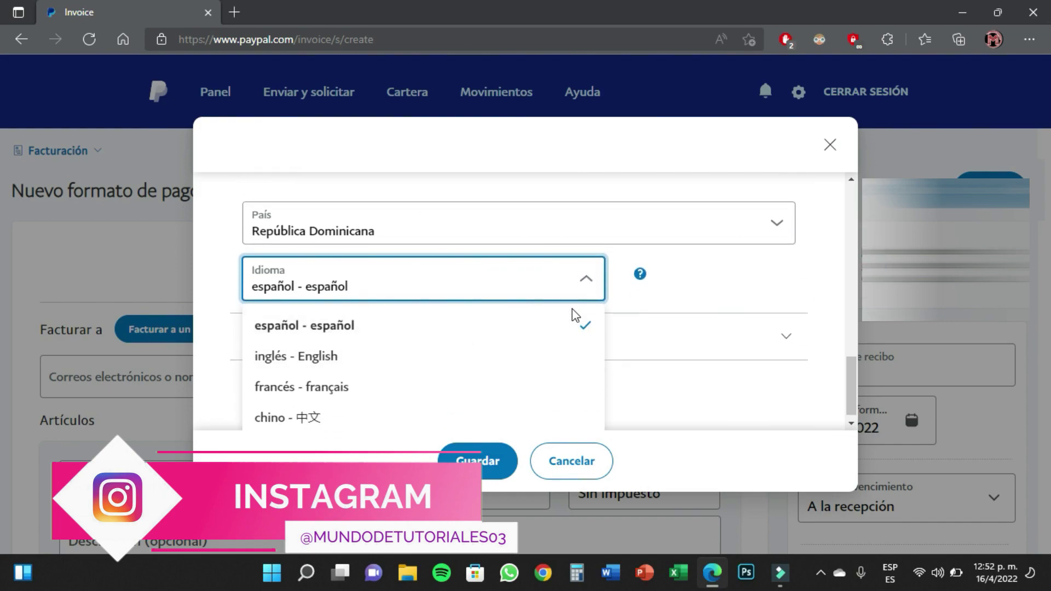
pyautogui.scroll(2, 411, 378)
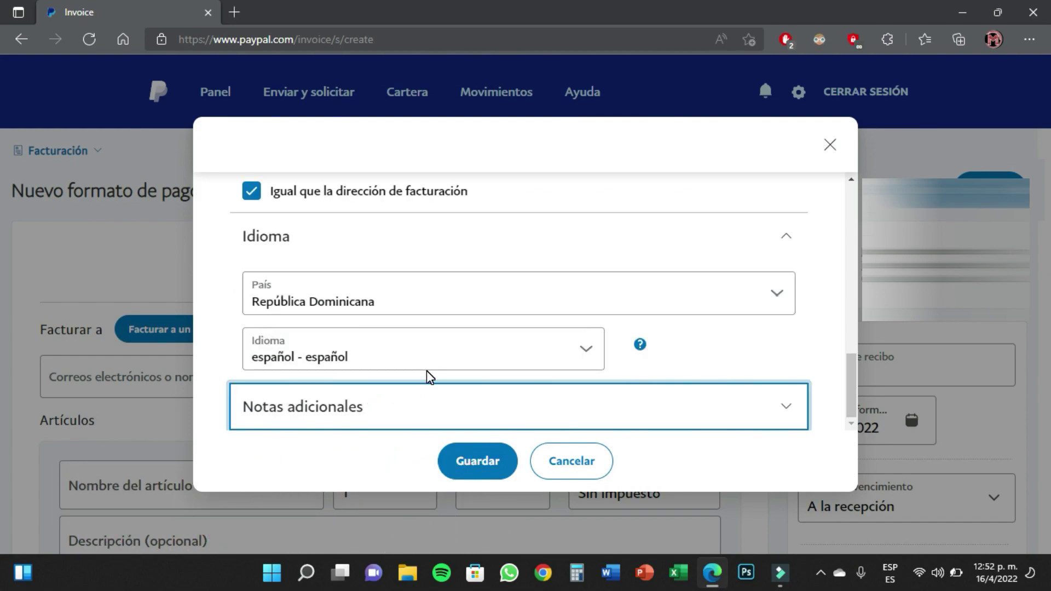
pyautogui.click(379, 406)
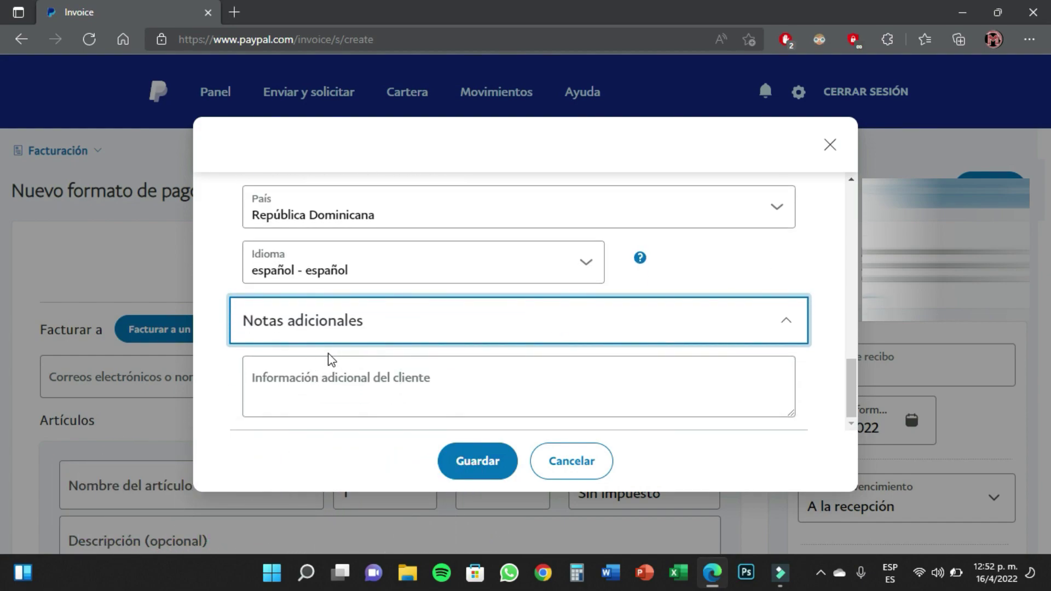
pyautogui.click(310, 372)
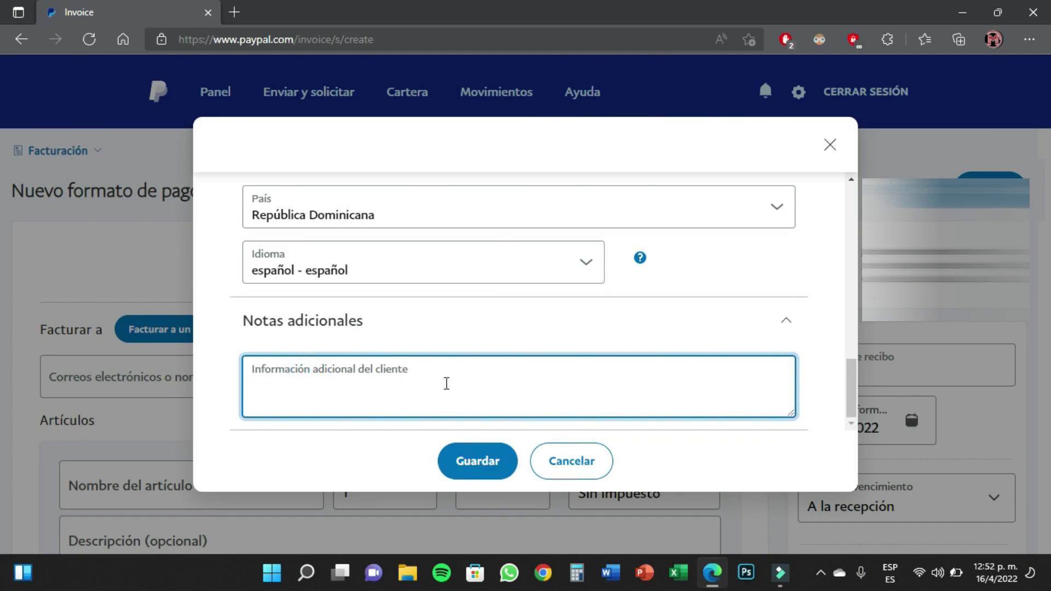
pyautogui.click(478, 465)
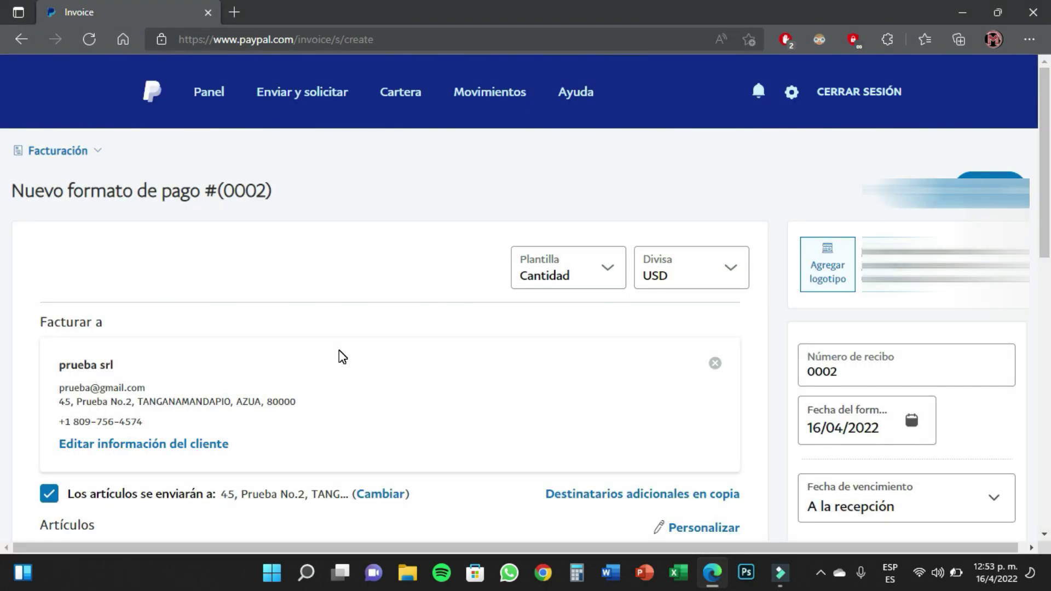
# Enter 'acei' as the first item's name in the Artículos section
pyautogui.scroll(-1, 178, 332)
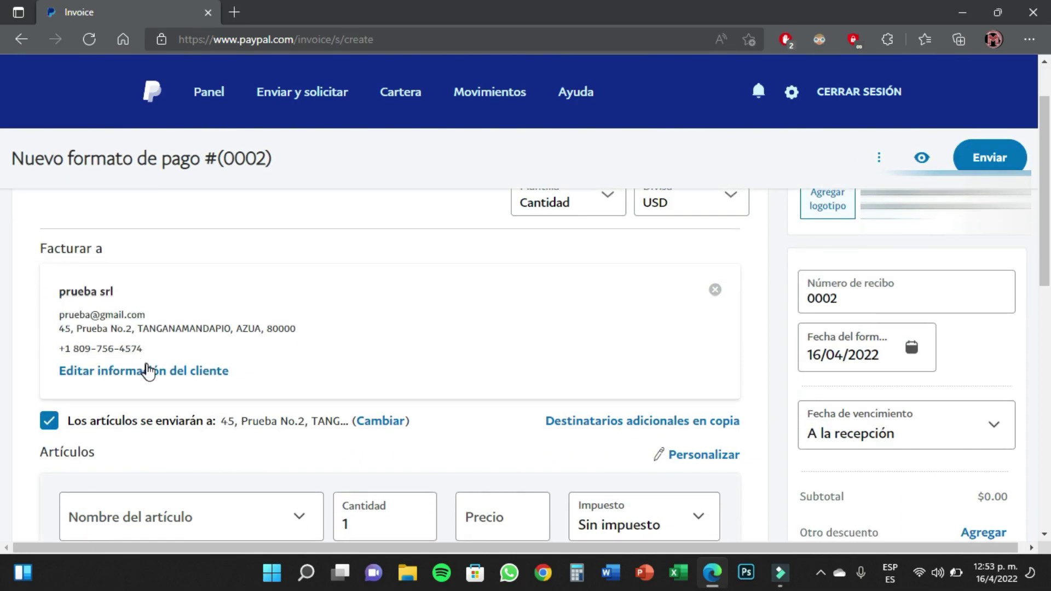
pyautogui.scroll(-3, 190, 350)
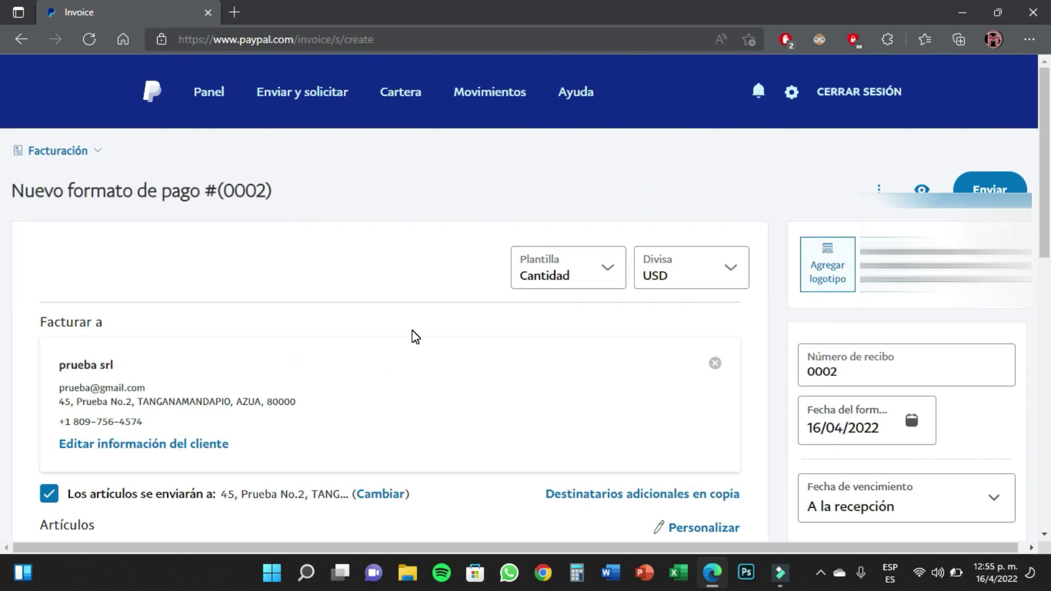
pyautogui.scroll(-4, 415, 336)
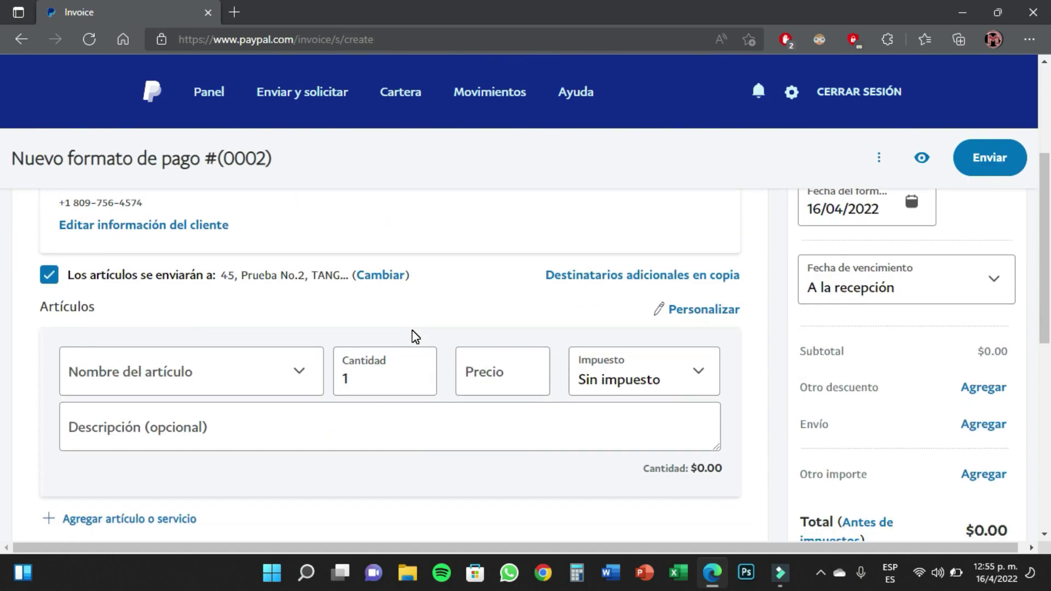
pyautogui.click(96, 378)
pyautogui.write('aceite')
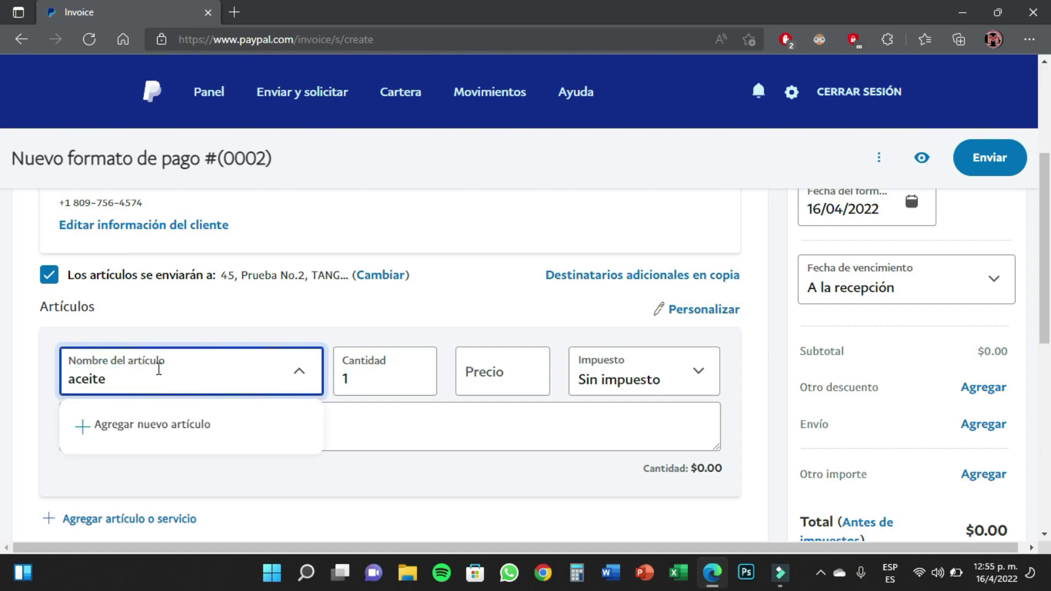
# Price the aceite item at 5 and leave its tax as 'Sin impuesto'
pyautogui.click(487, 377)
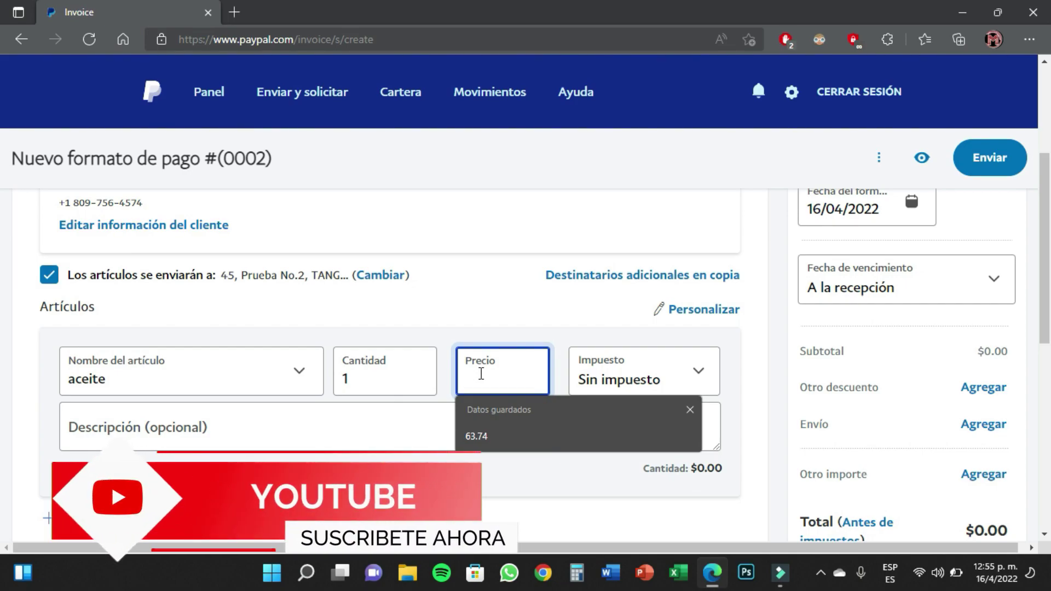
pyautogui.write('5')
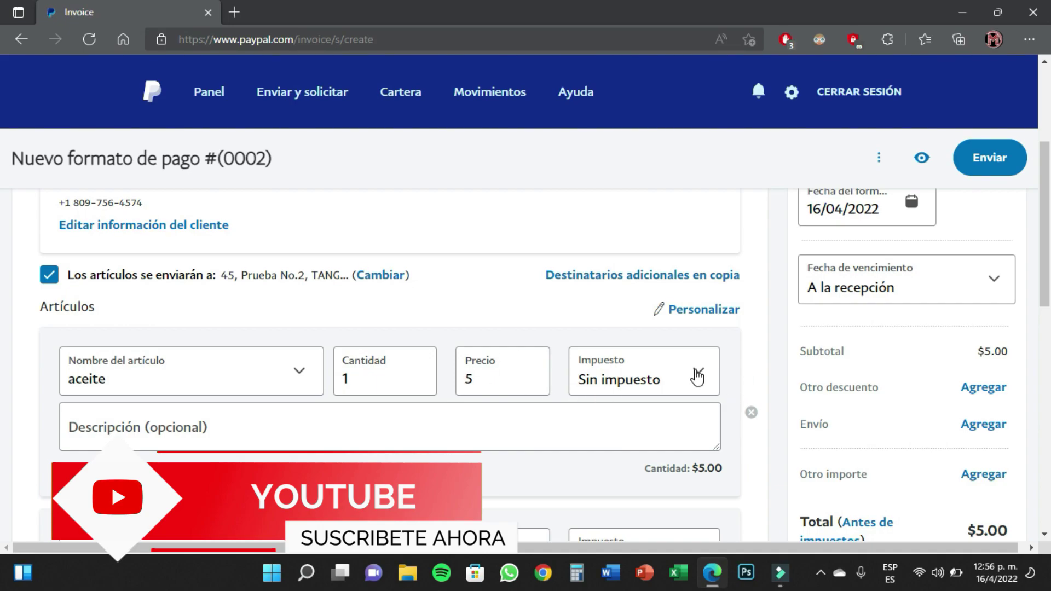
pyautogui.click(699, 375)
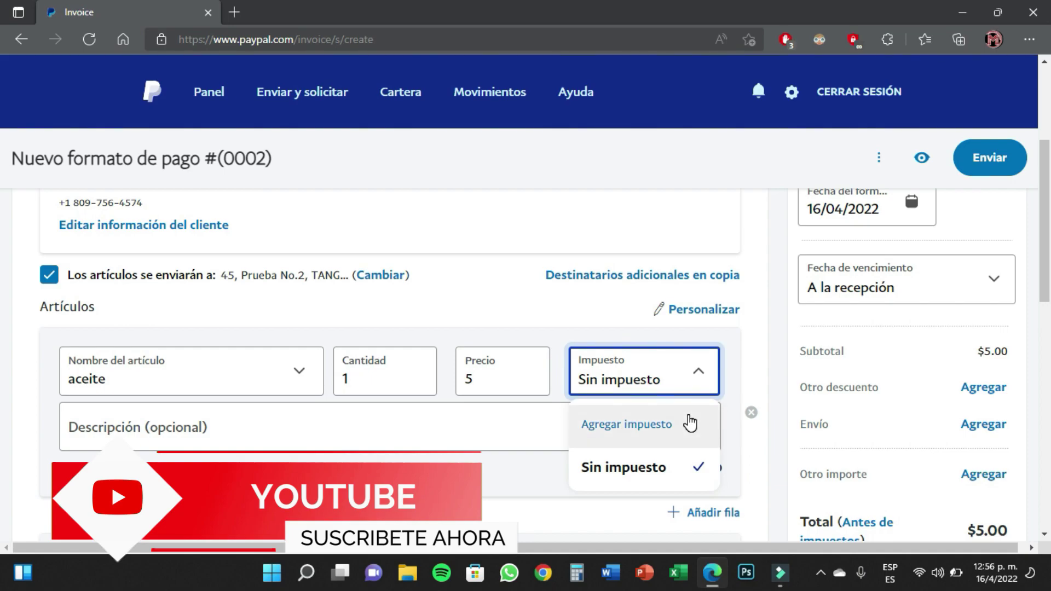
pyautogui.click(479, 384)
pyautogui.click(697, 375)
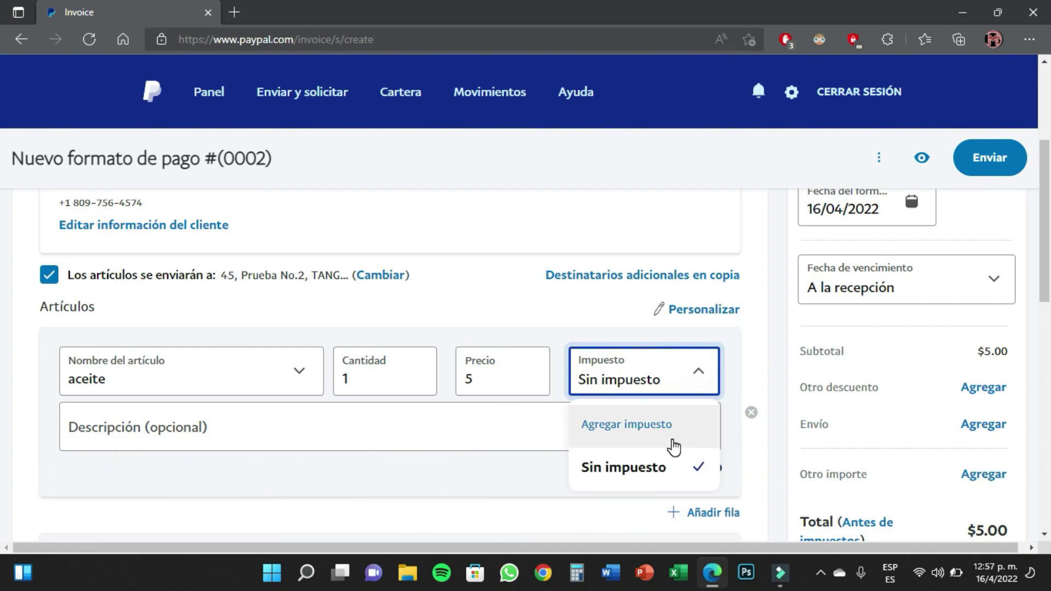
pyautogui.click(519, 381)
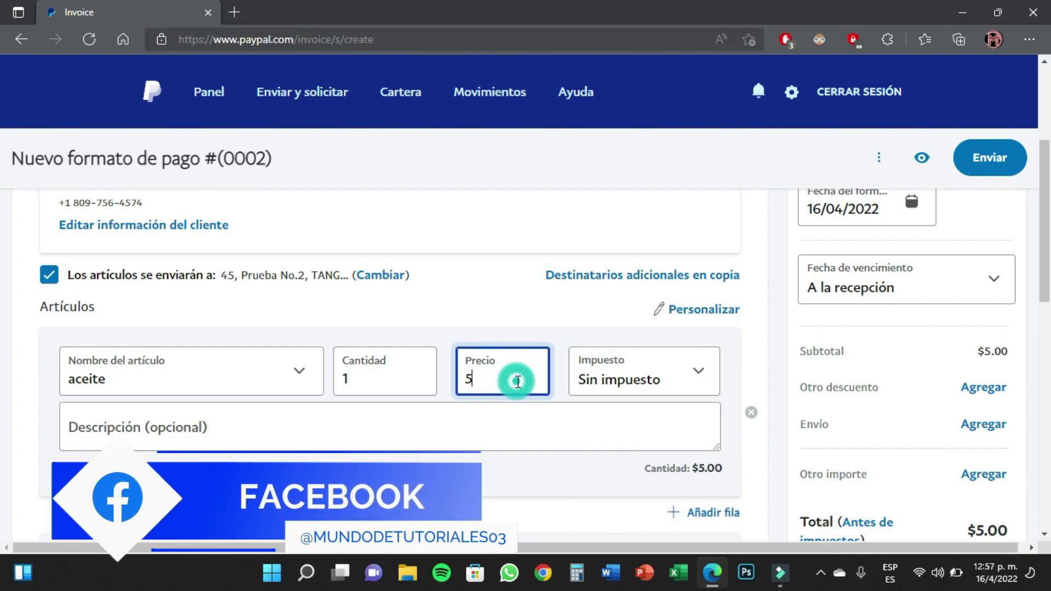
pyautogui.click(225, 438)
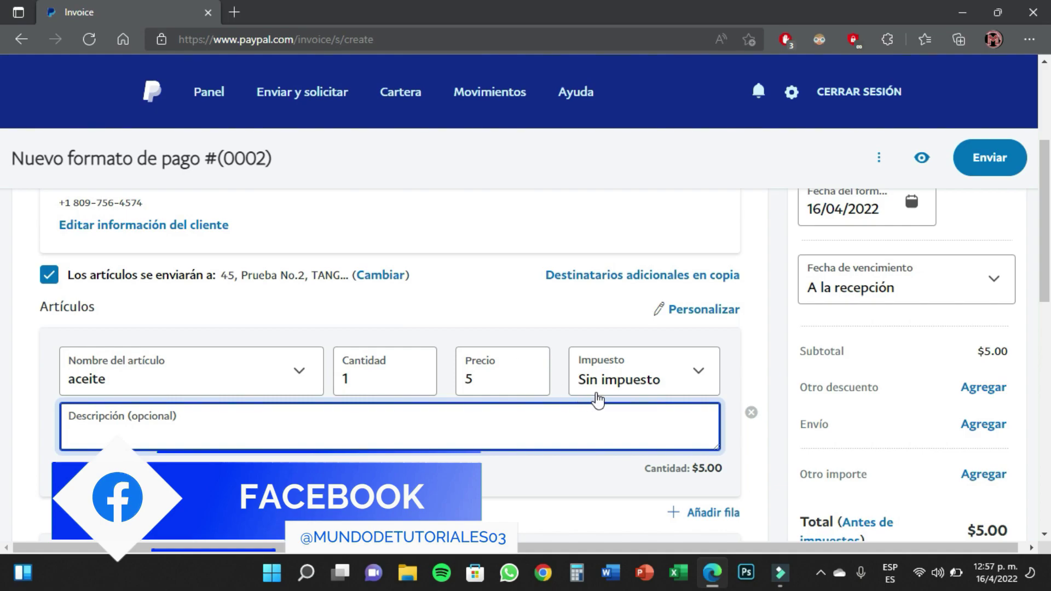
# Leave the message to the client empty and return to the invoice totals
pyautogui.scroll(-2, 596, 403)
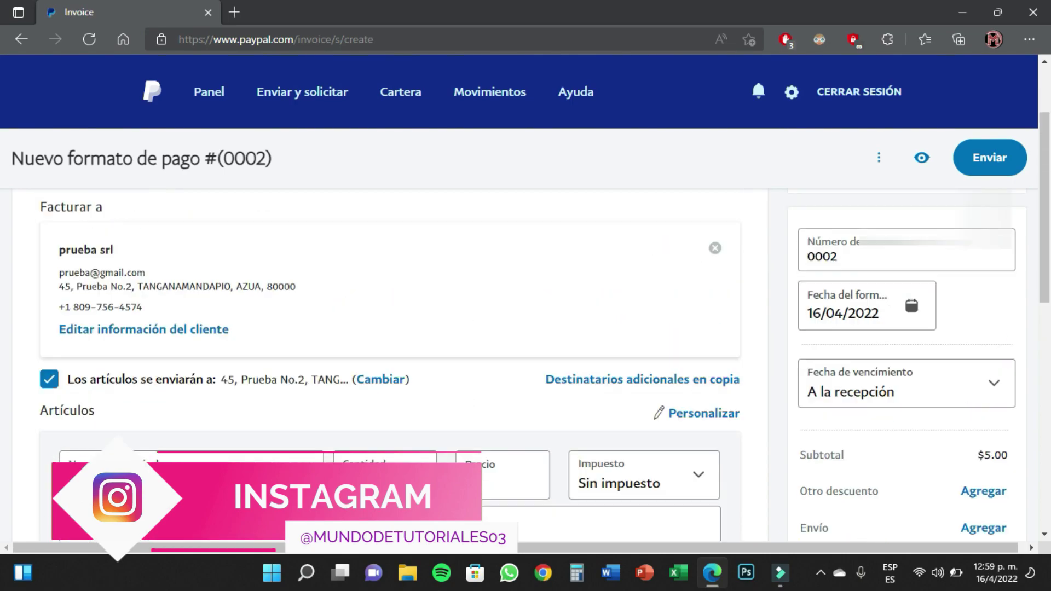
pyautogui.scroll(2, 227, 457)
pyautogui.scroll(-2, 227, 457)
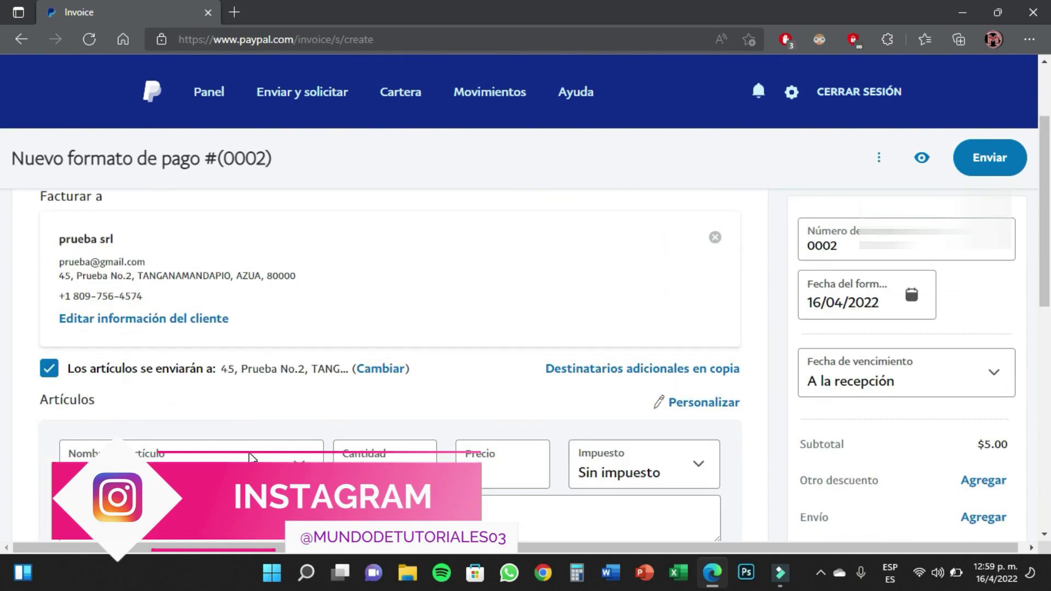
pyautogui.scroll(-5, 247, 449)
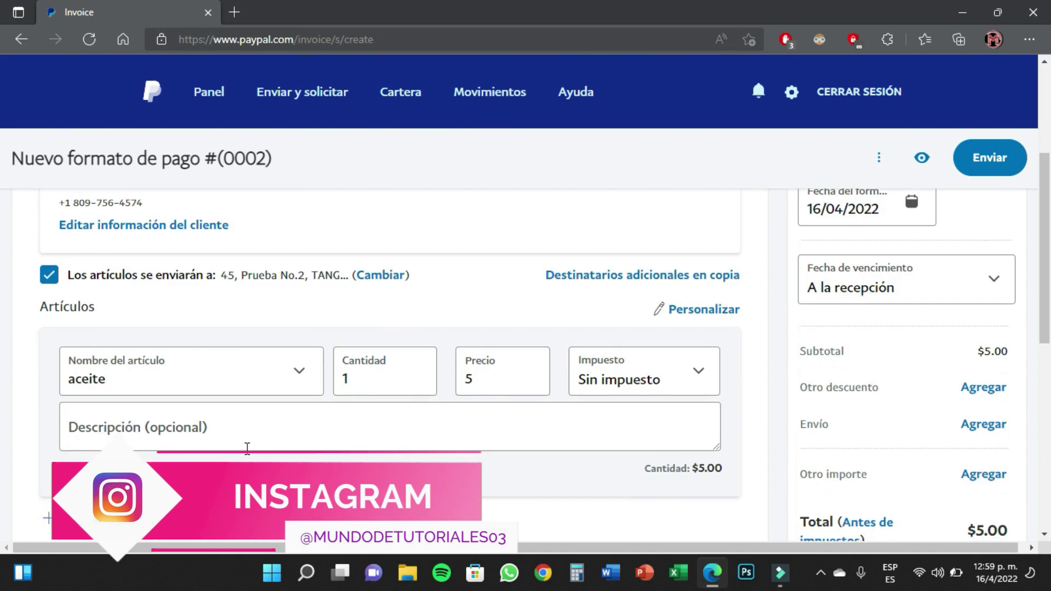
pyautogui.click(150, 415)
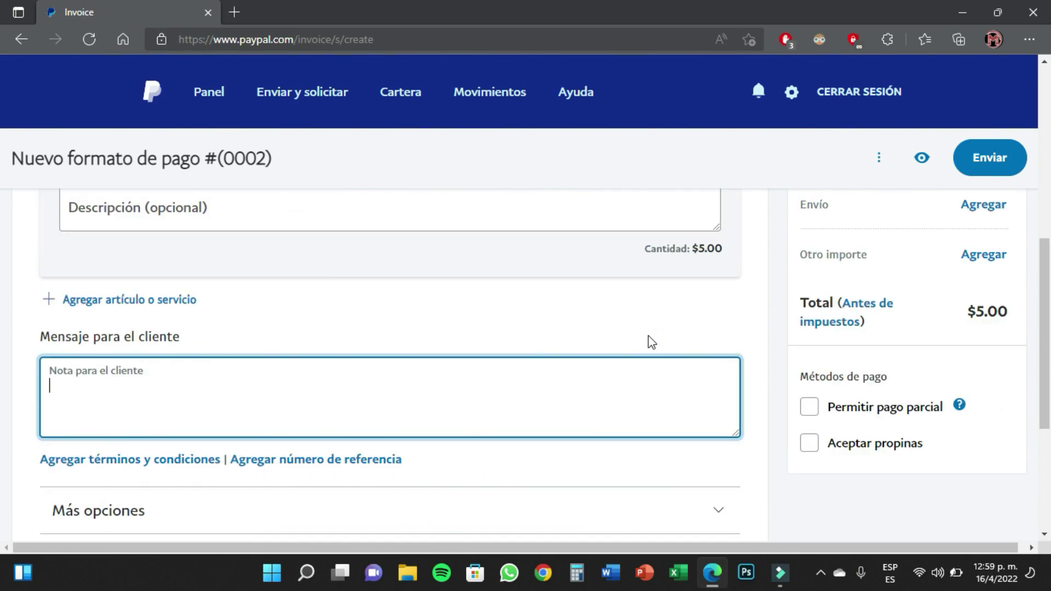
pyautogui.click(646, 323)
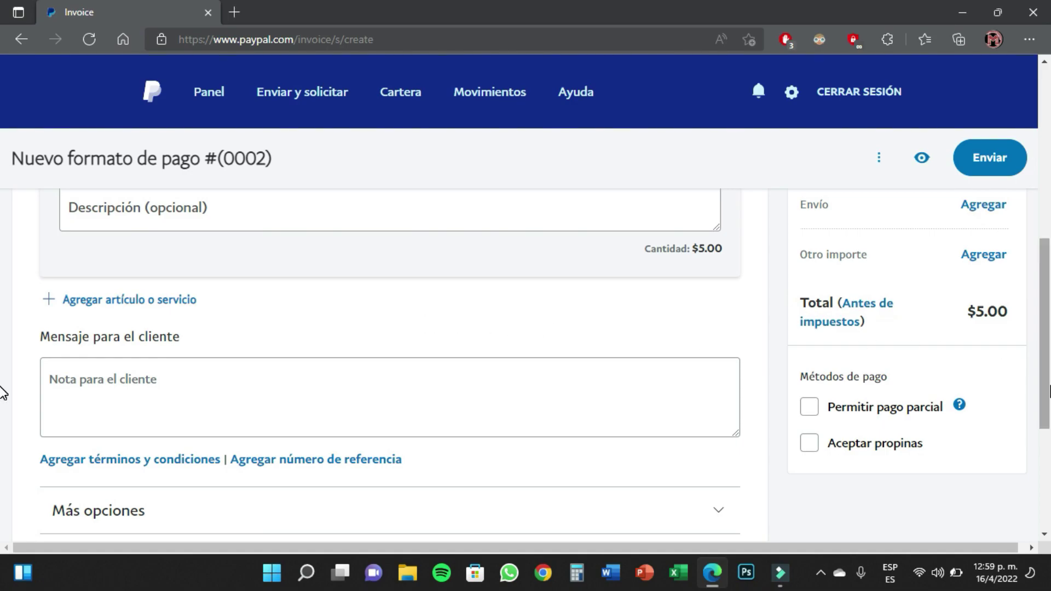
pyautogui.scroll(4, 982, 367)
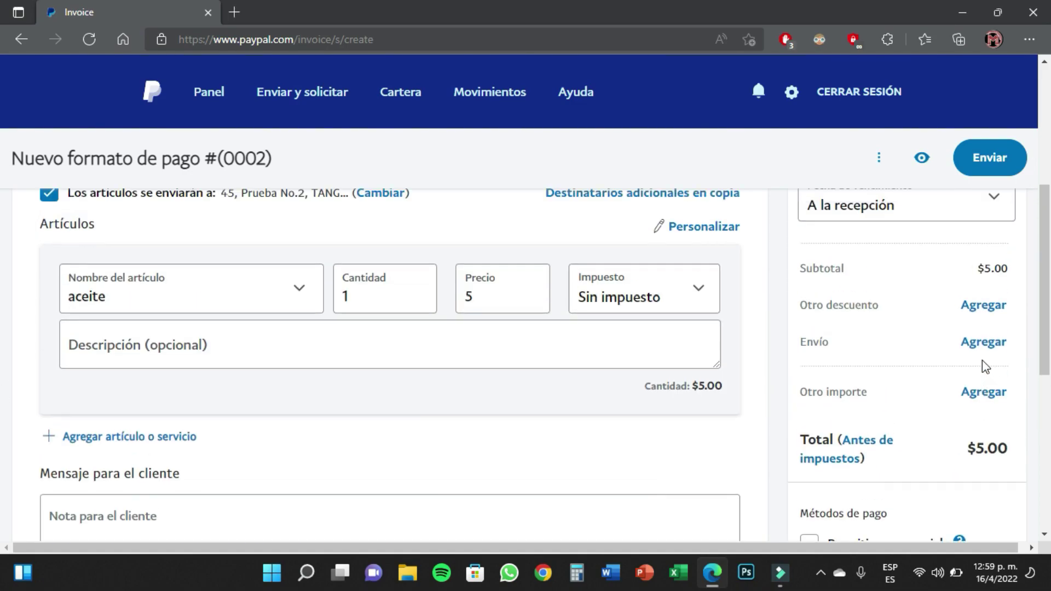
pyautogui.scroll(2, 930, 350)
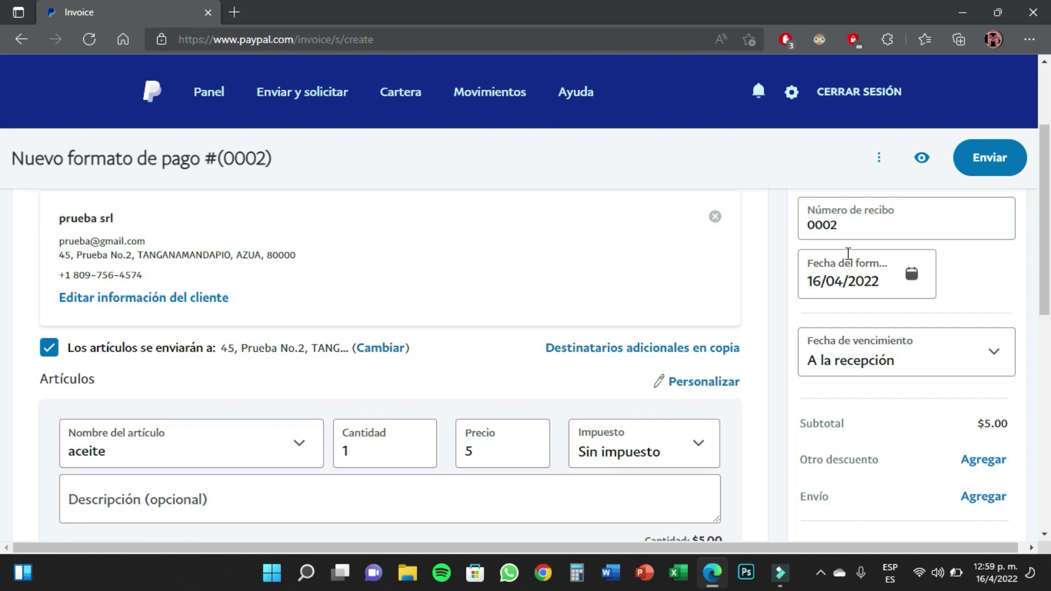
pyautogui.scroll(1, 996, 440)
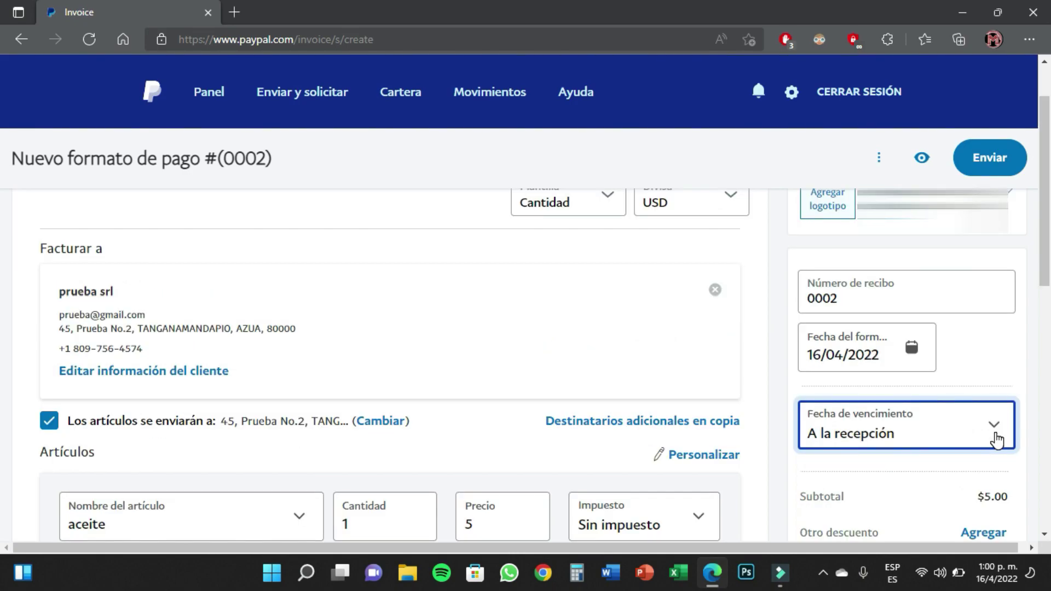
# Set Fecha de vencimiento to 'En 10 días'
pyautogui.click(993, 422)
pyautogui.scroll(-2, 996, 427)
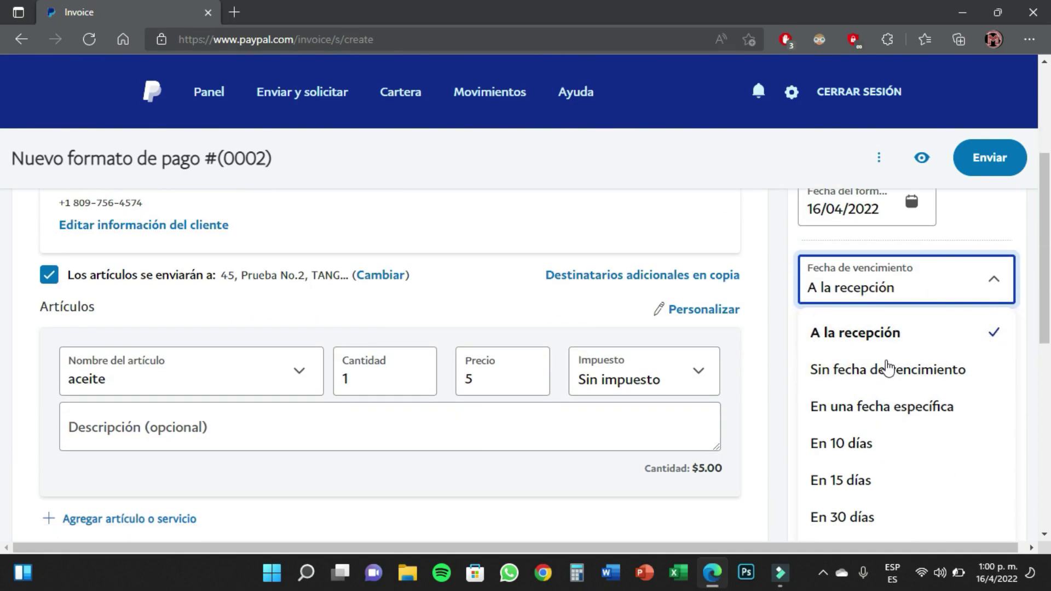
pyautogui.scroll(-1, 930, 373)
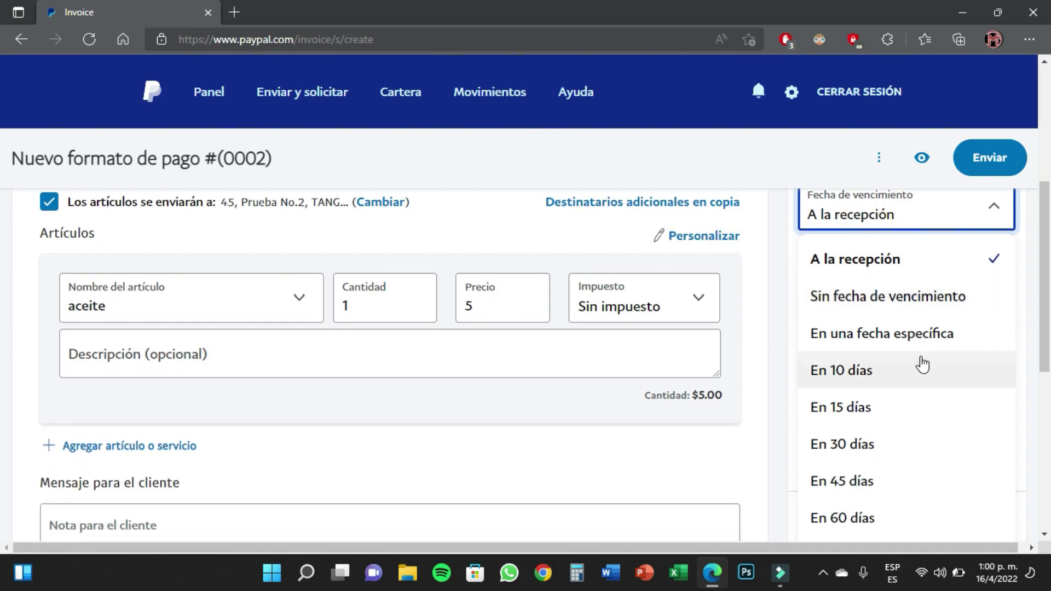
pyautogui.scroll(-1, 893, 340)
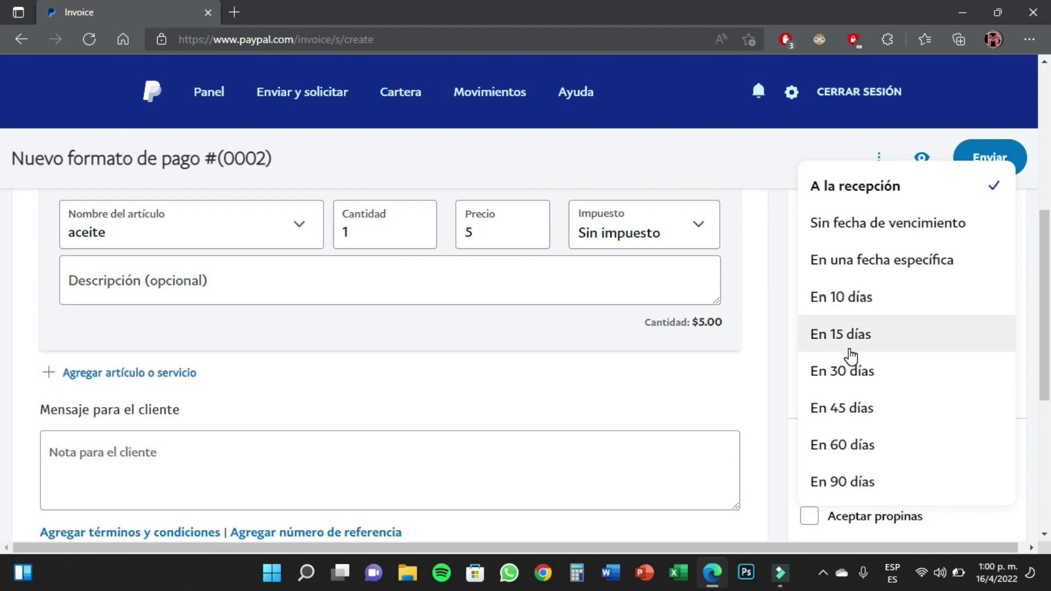
pyautogui.click(844, 301)
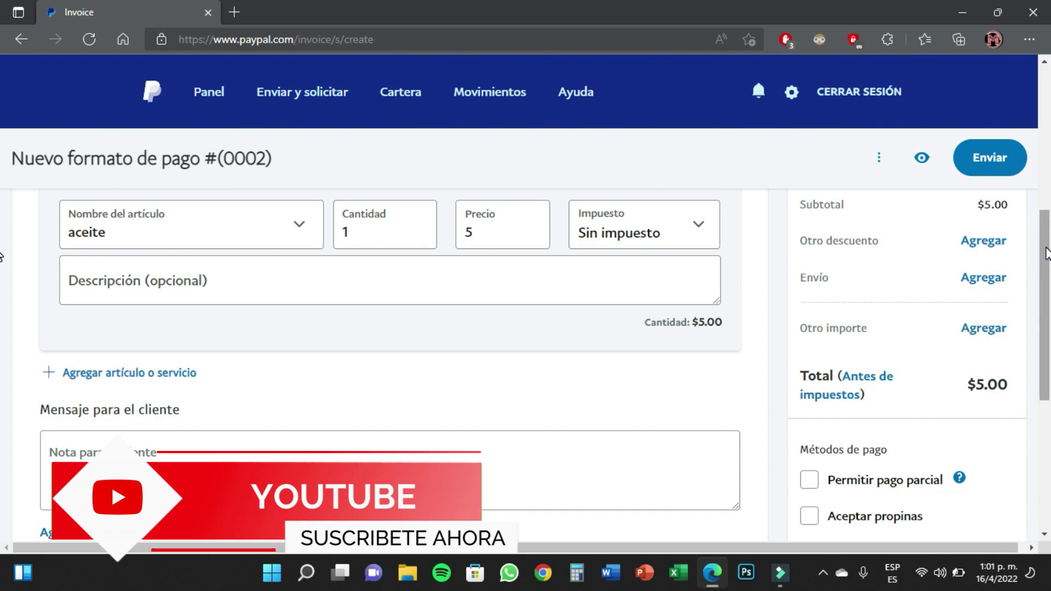
pyautogui.scroll(2, 974, 385)
pyautogui.scroll(4, 984, 384)
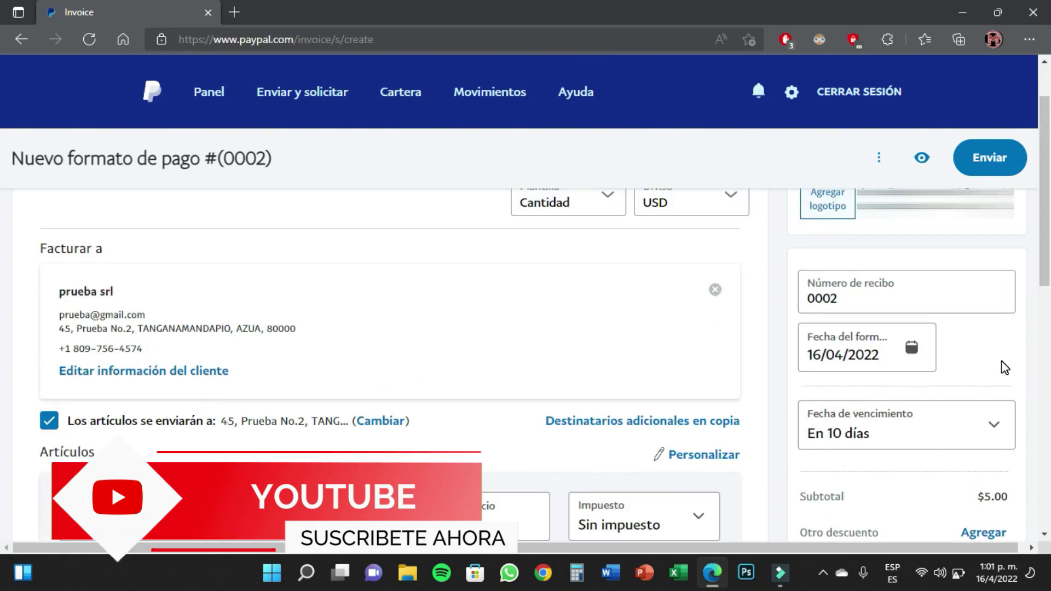
pyautogui.scroll(-3, 1000, 360)
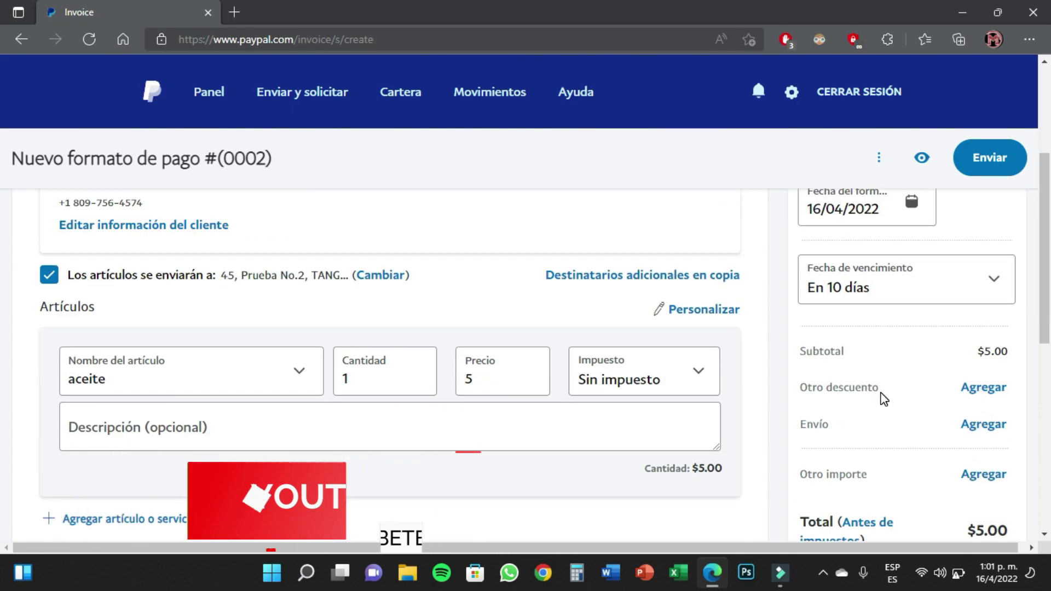
pyautogui.scroll(-1, 963, 400)
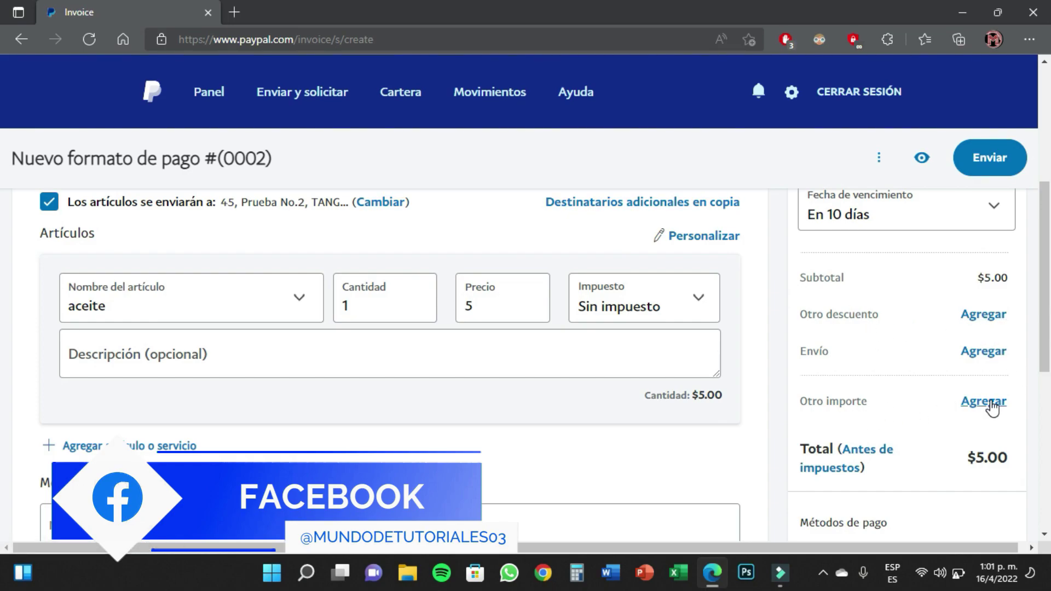
pyautogui.scroll(-1, 940, 407)
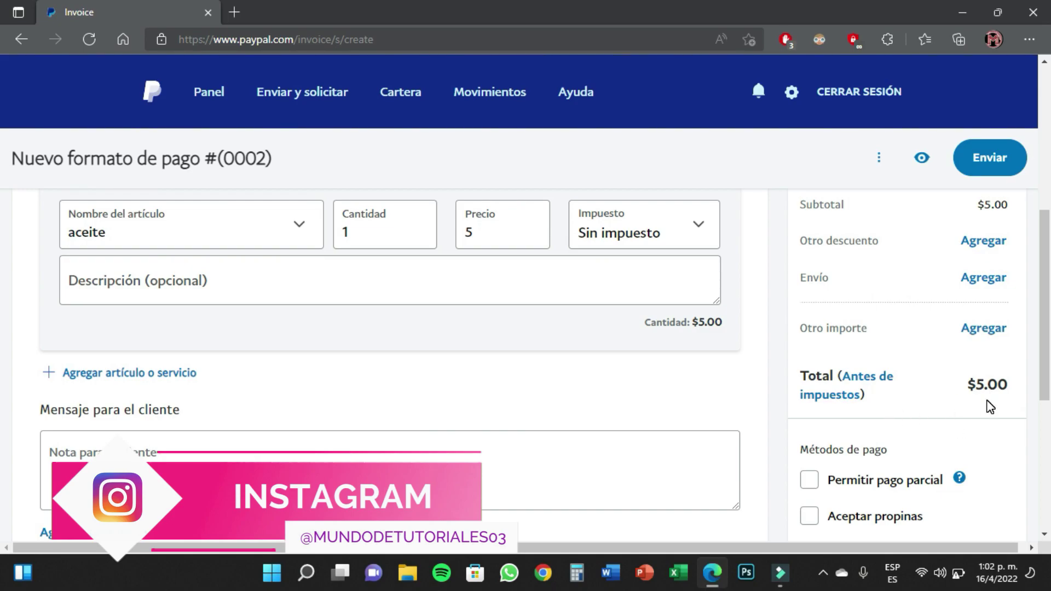
pyautogui.scroll(-1, 991, 408)
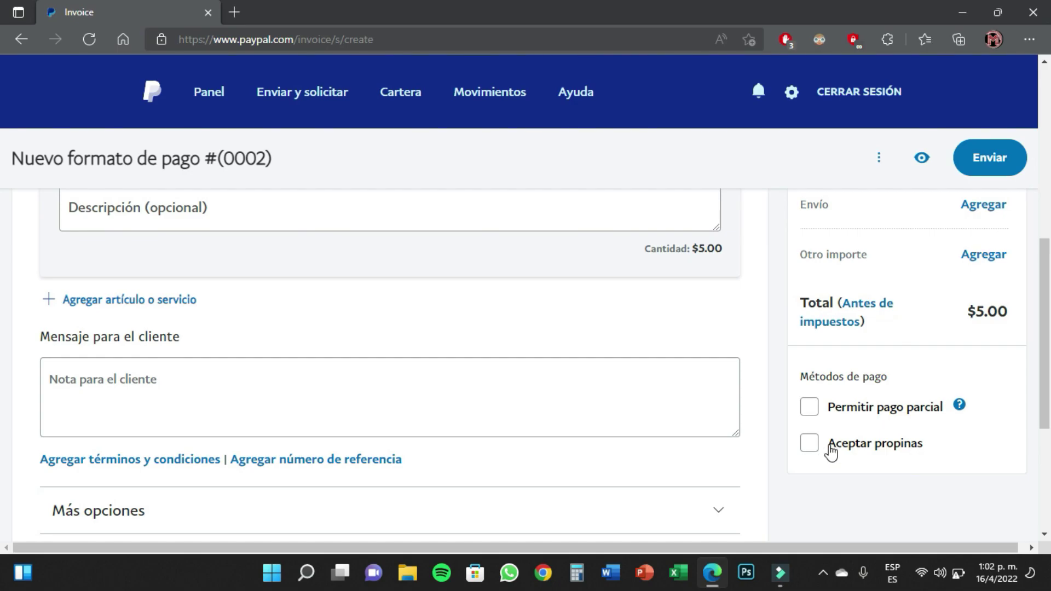
pyautogui.scroll(-1, 815, 458)
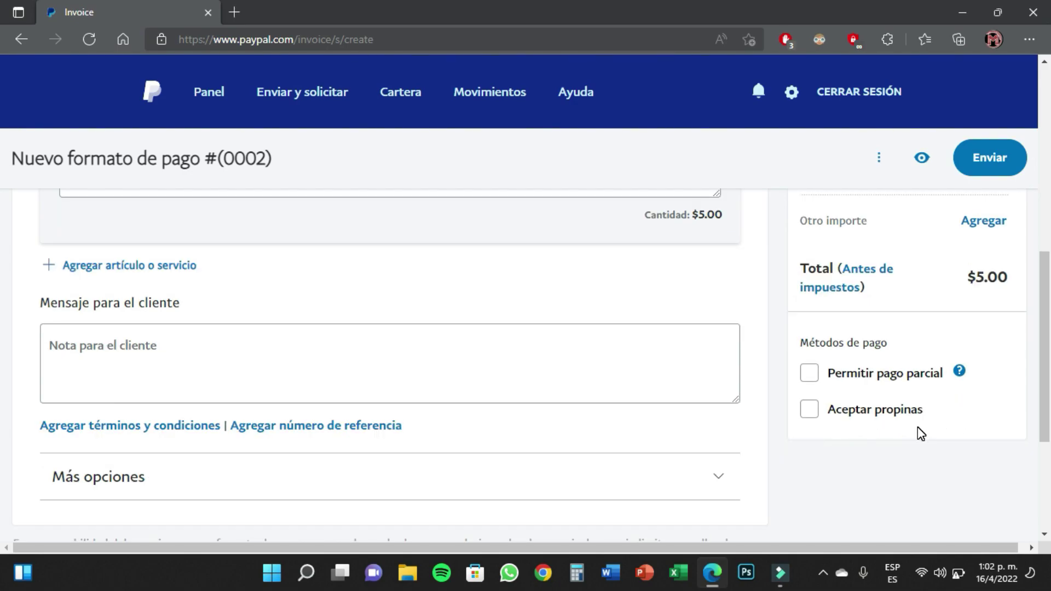
# Open the Vista previa of invoice 0002, review it, and highlight its BORRADOR status
pyautogui.moveTo(958, 371)
pyautogui.click(922, 161)
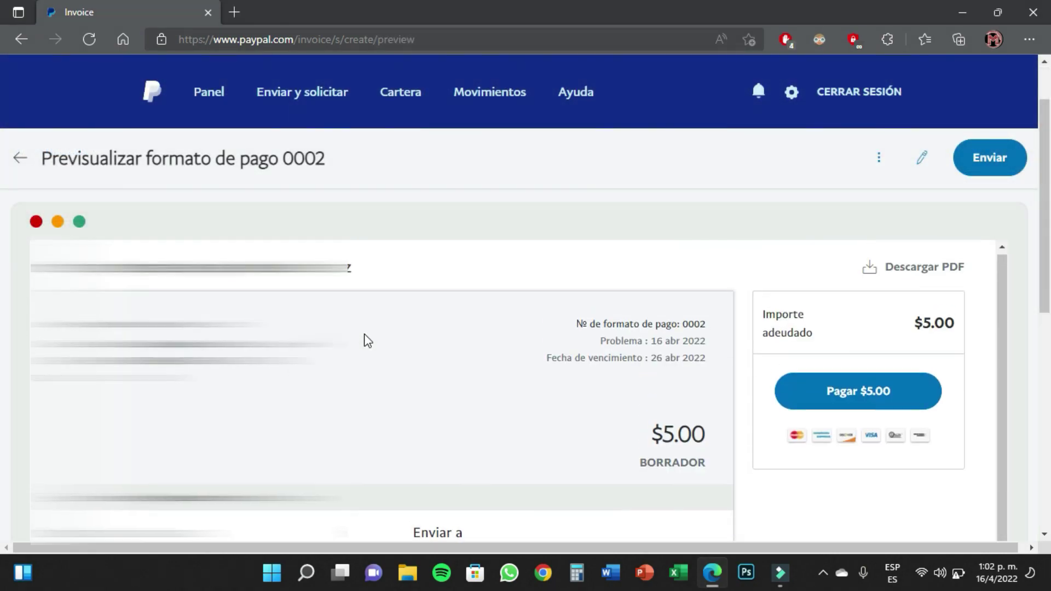
pyautogui.scroll(-3, 390, 336)
pyautogui.scroll(1, 390, 336)
pyautogui.scroll(-1, 390, 336)
pyautogui.scroll(1, 391, 336)
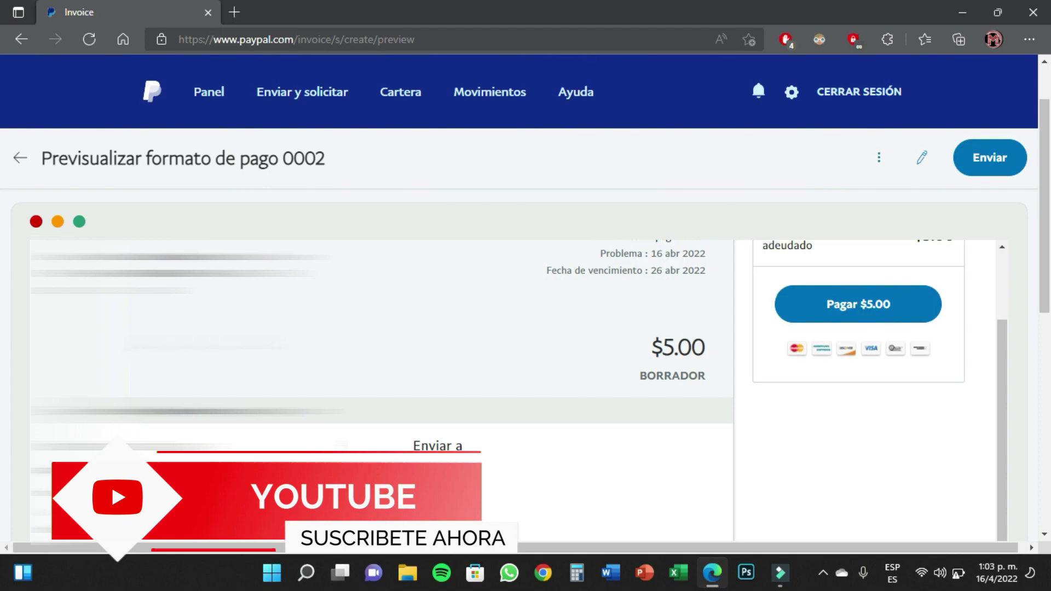
pyautogui.scroll(-1, 391, 336)
pyautogui.scroll(-1, 391, 336)
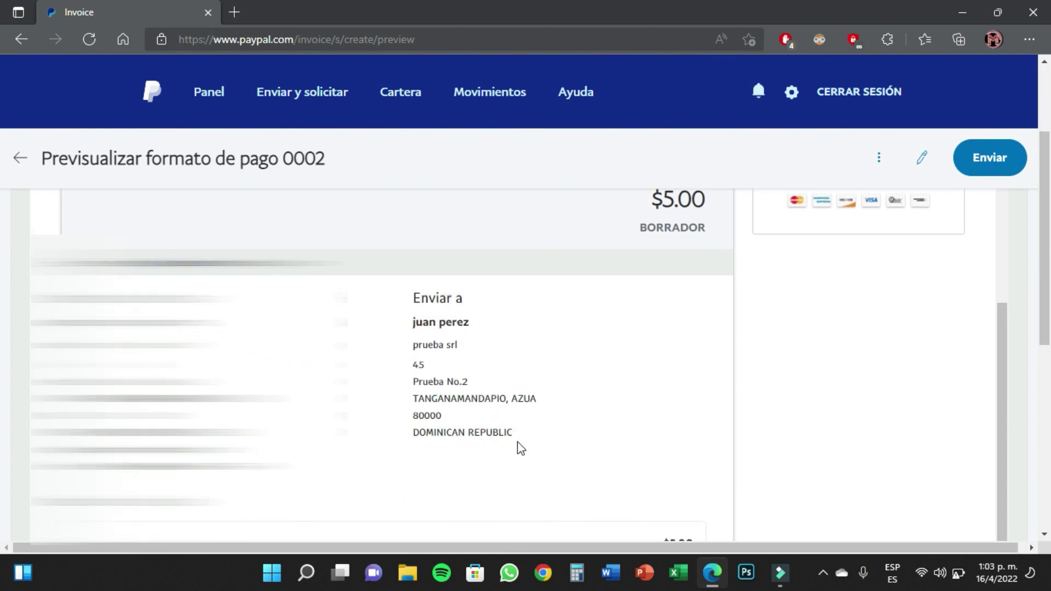
pyautogui.scroll(2, 515, 435)
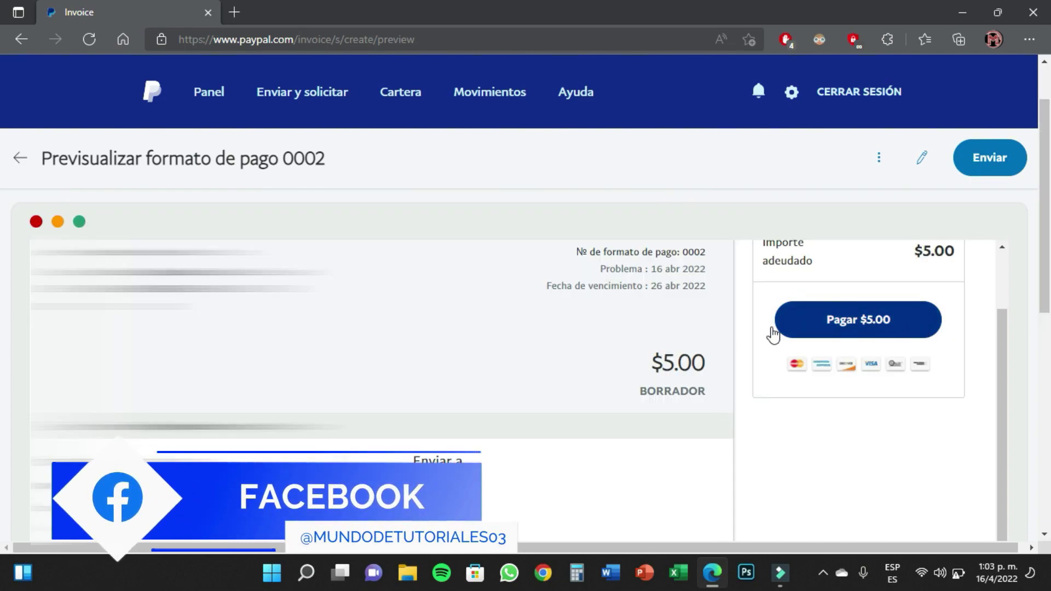
pyautogui.moveTo(642, 395); pyautogui.dragTo(707, 393)
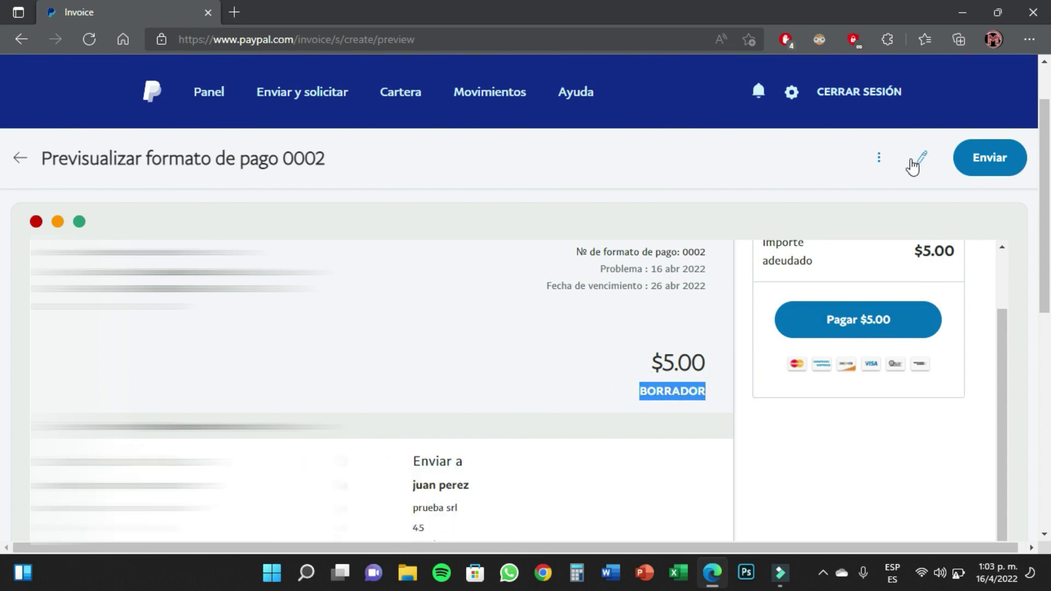
pyautogui.click(879, 157)
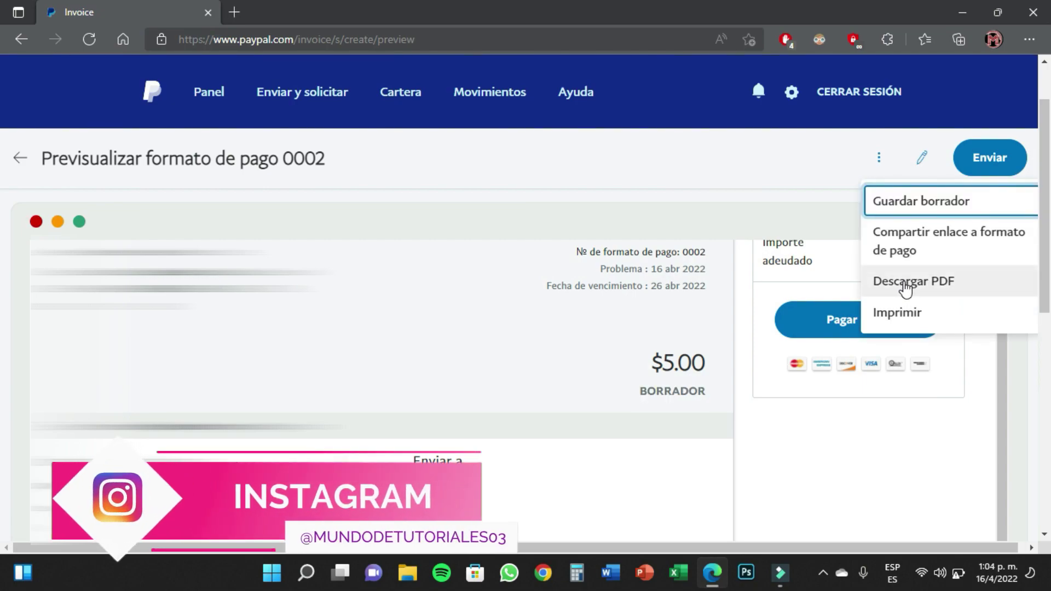
pyautogui.click(792, 160)
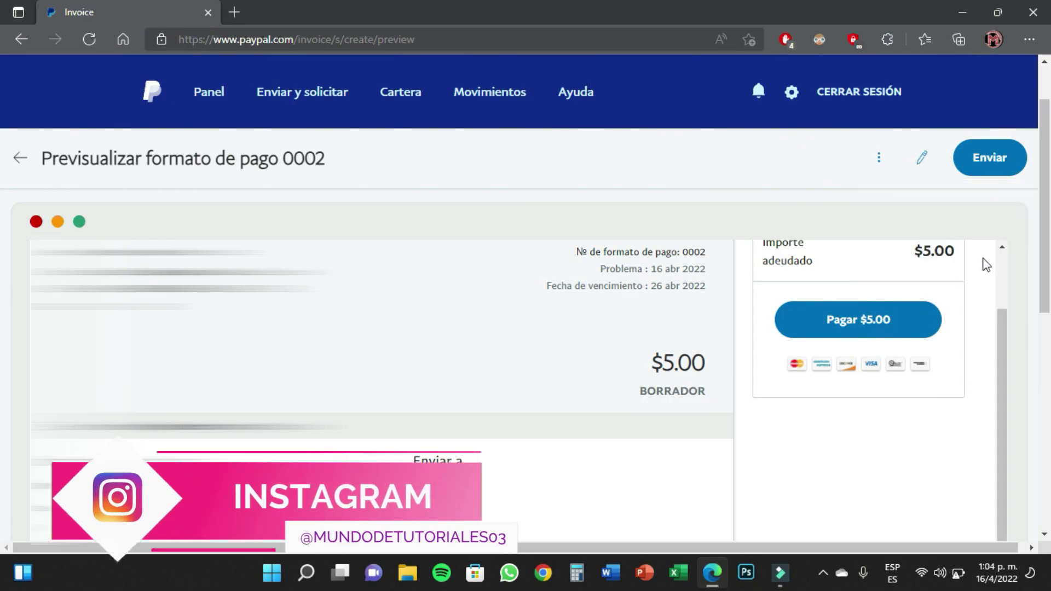
pyautogui.click(880, 161)
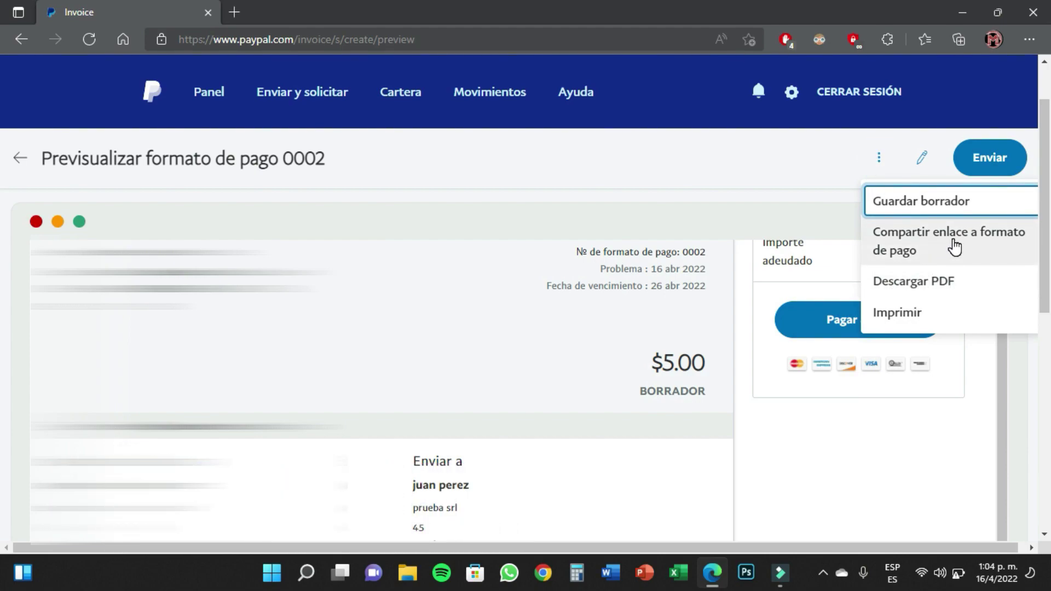
pyautogui.click(685, 171)
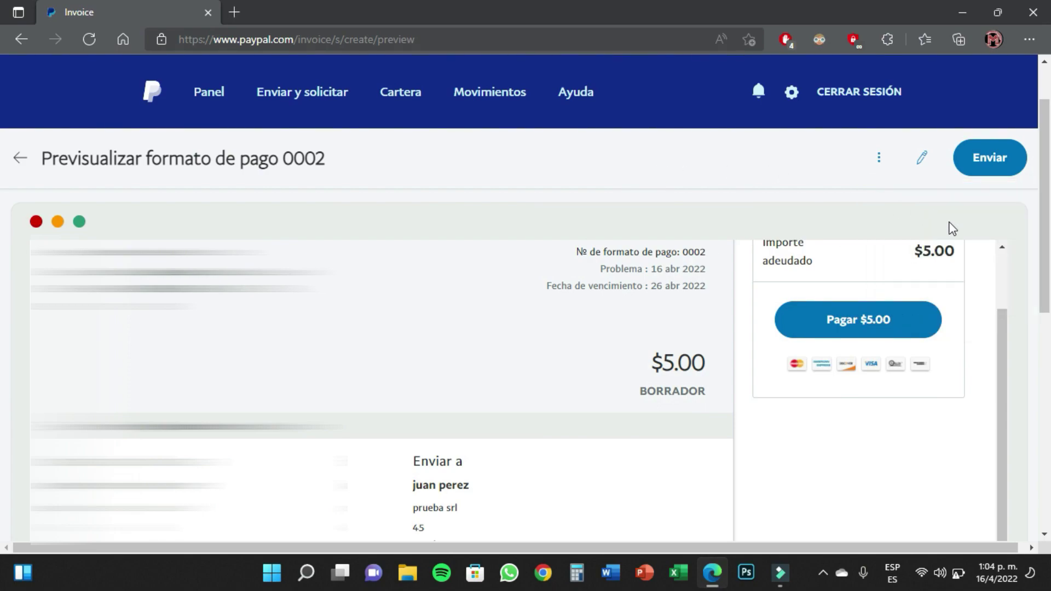
# Send the $5.00 invoice and confirm Facturación lists it as ENVIADO, due 26 abr 2022
pyautogui.click(991, 167)
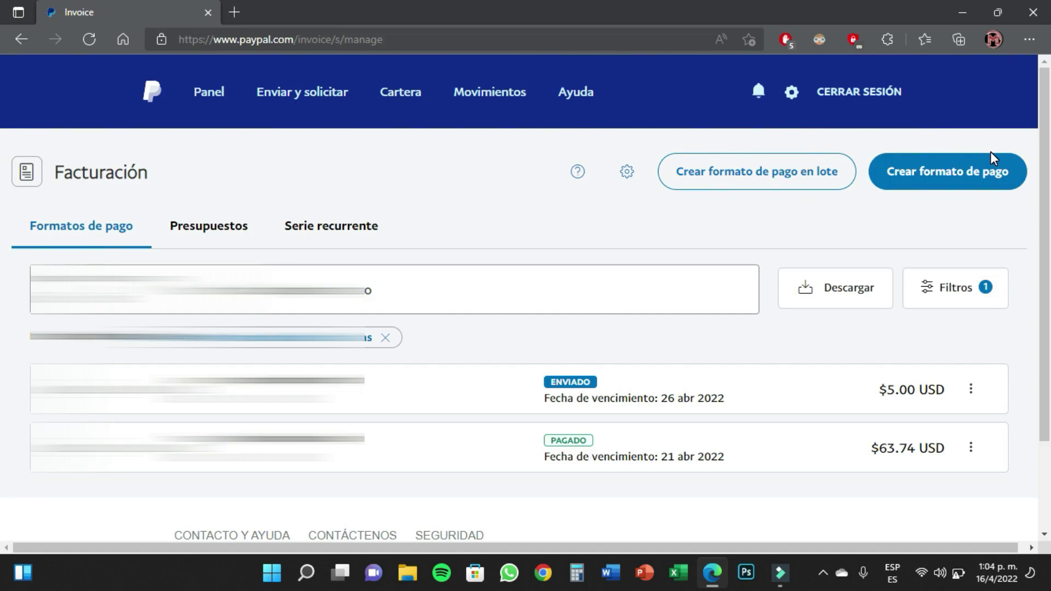
pyautogui.scroll(-3, 598, 332)
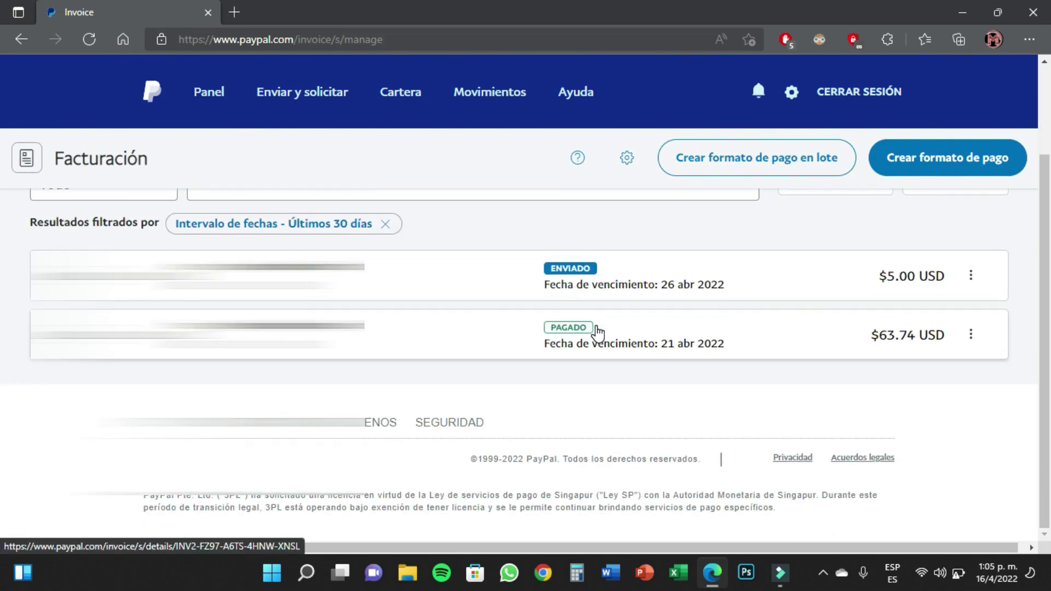
pyautogui.scroll(2, 598, 332)
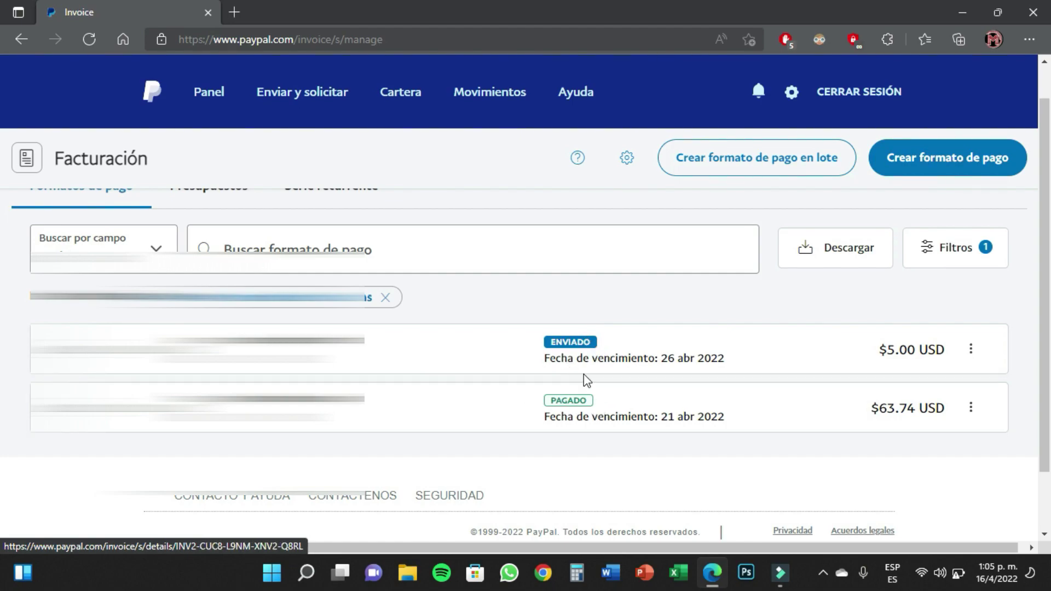
pyautogui.scroll(-1, 594, 372)
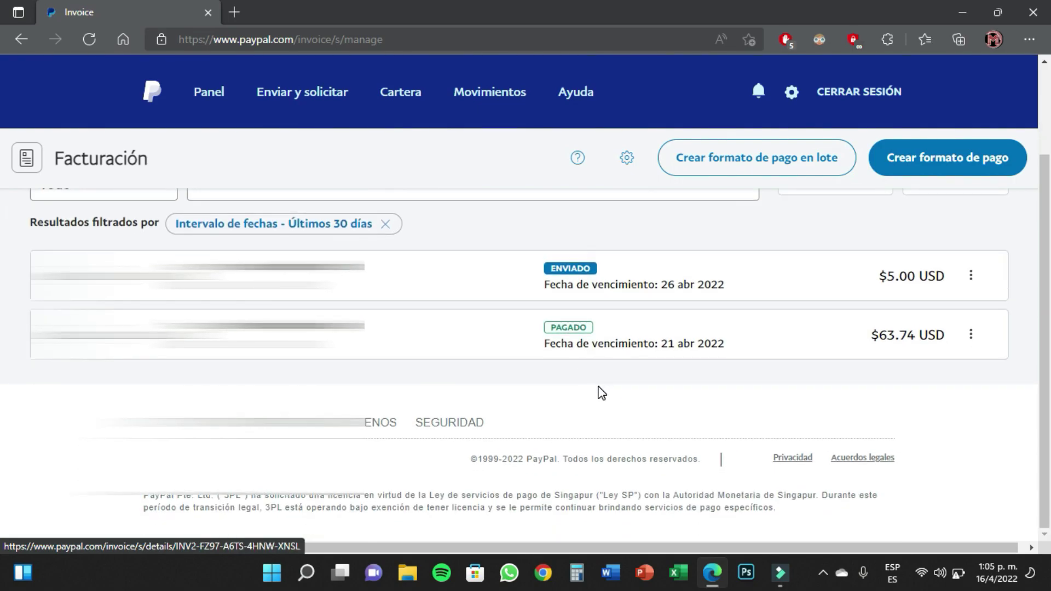
pyautogui.scroll(2, 852, 238)
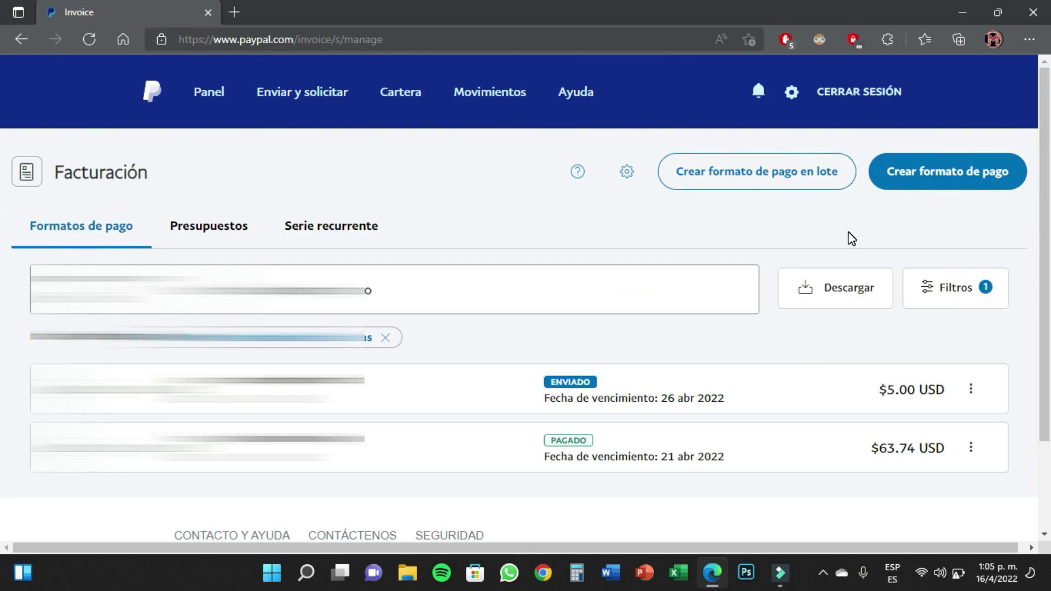